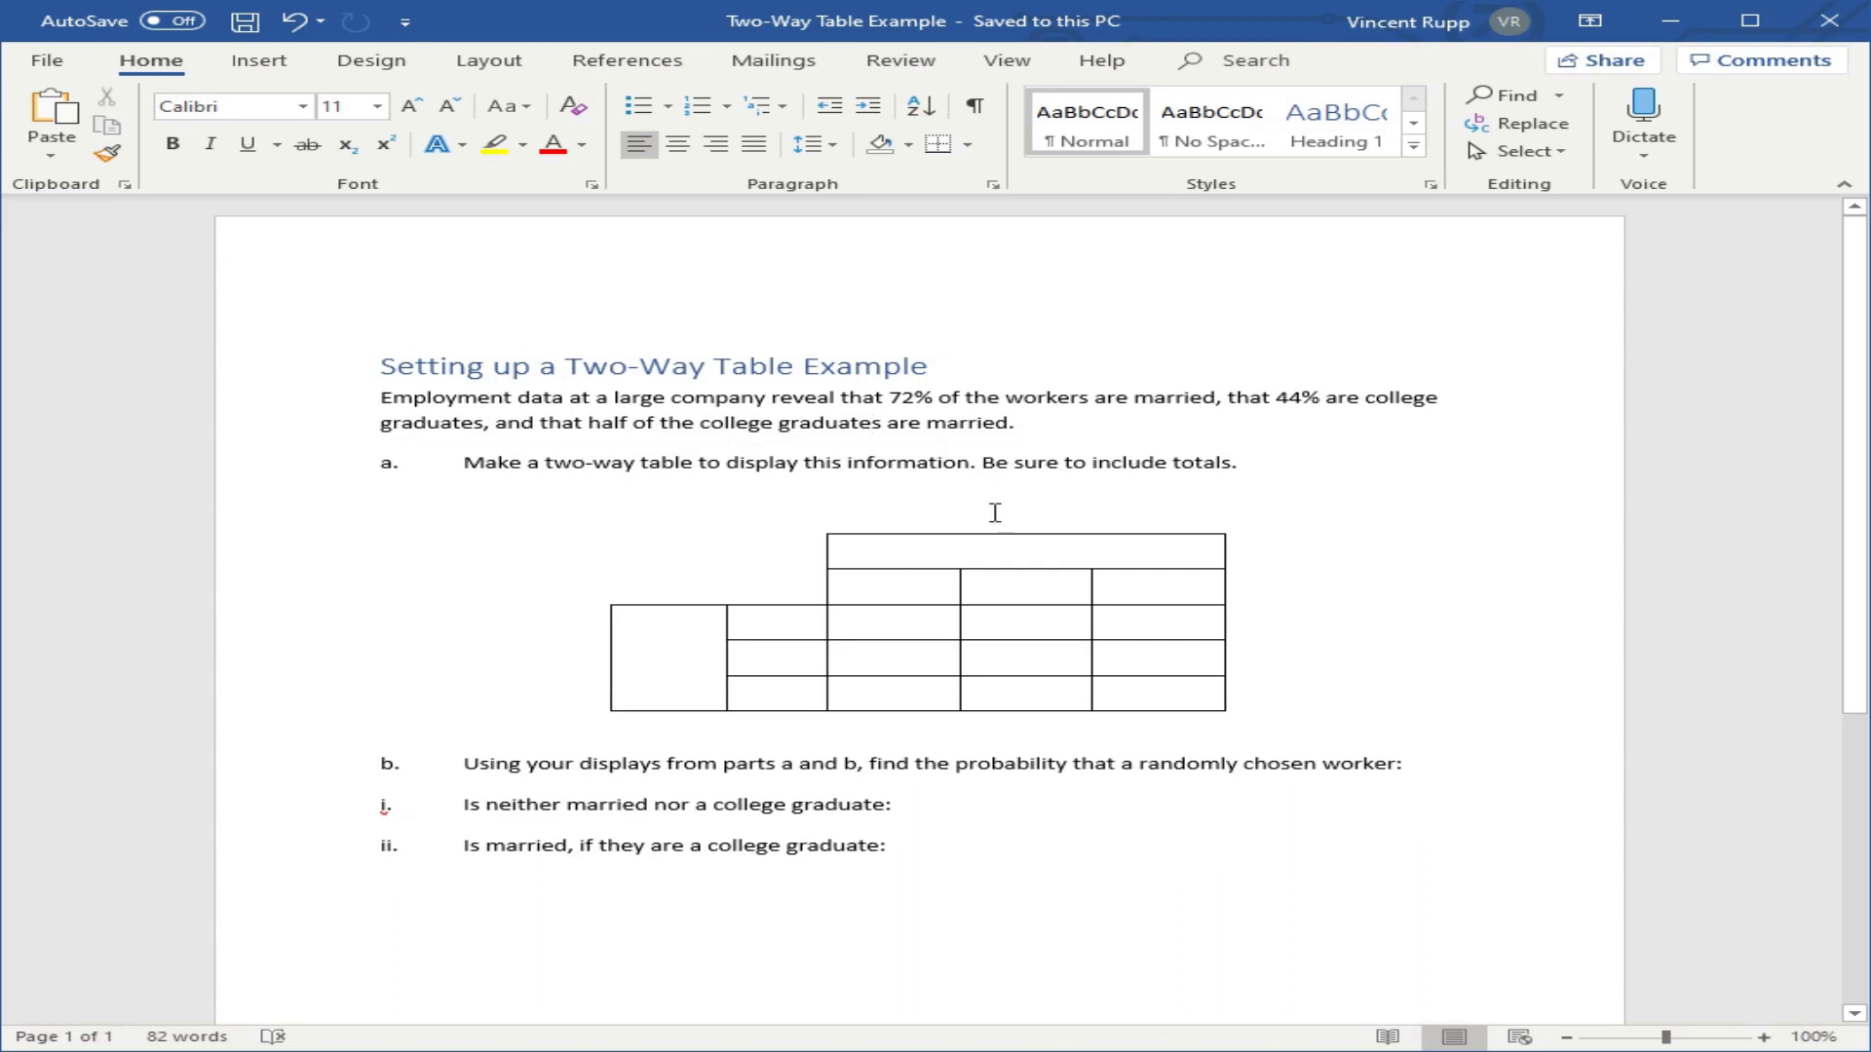
Label the top header Married with Yes, No and Total columns beneath it.
click(908, 545)
text(Married)
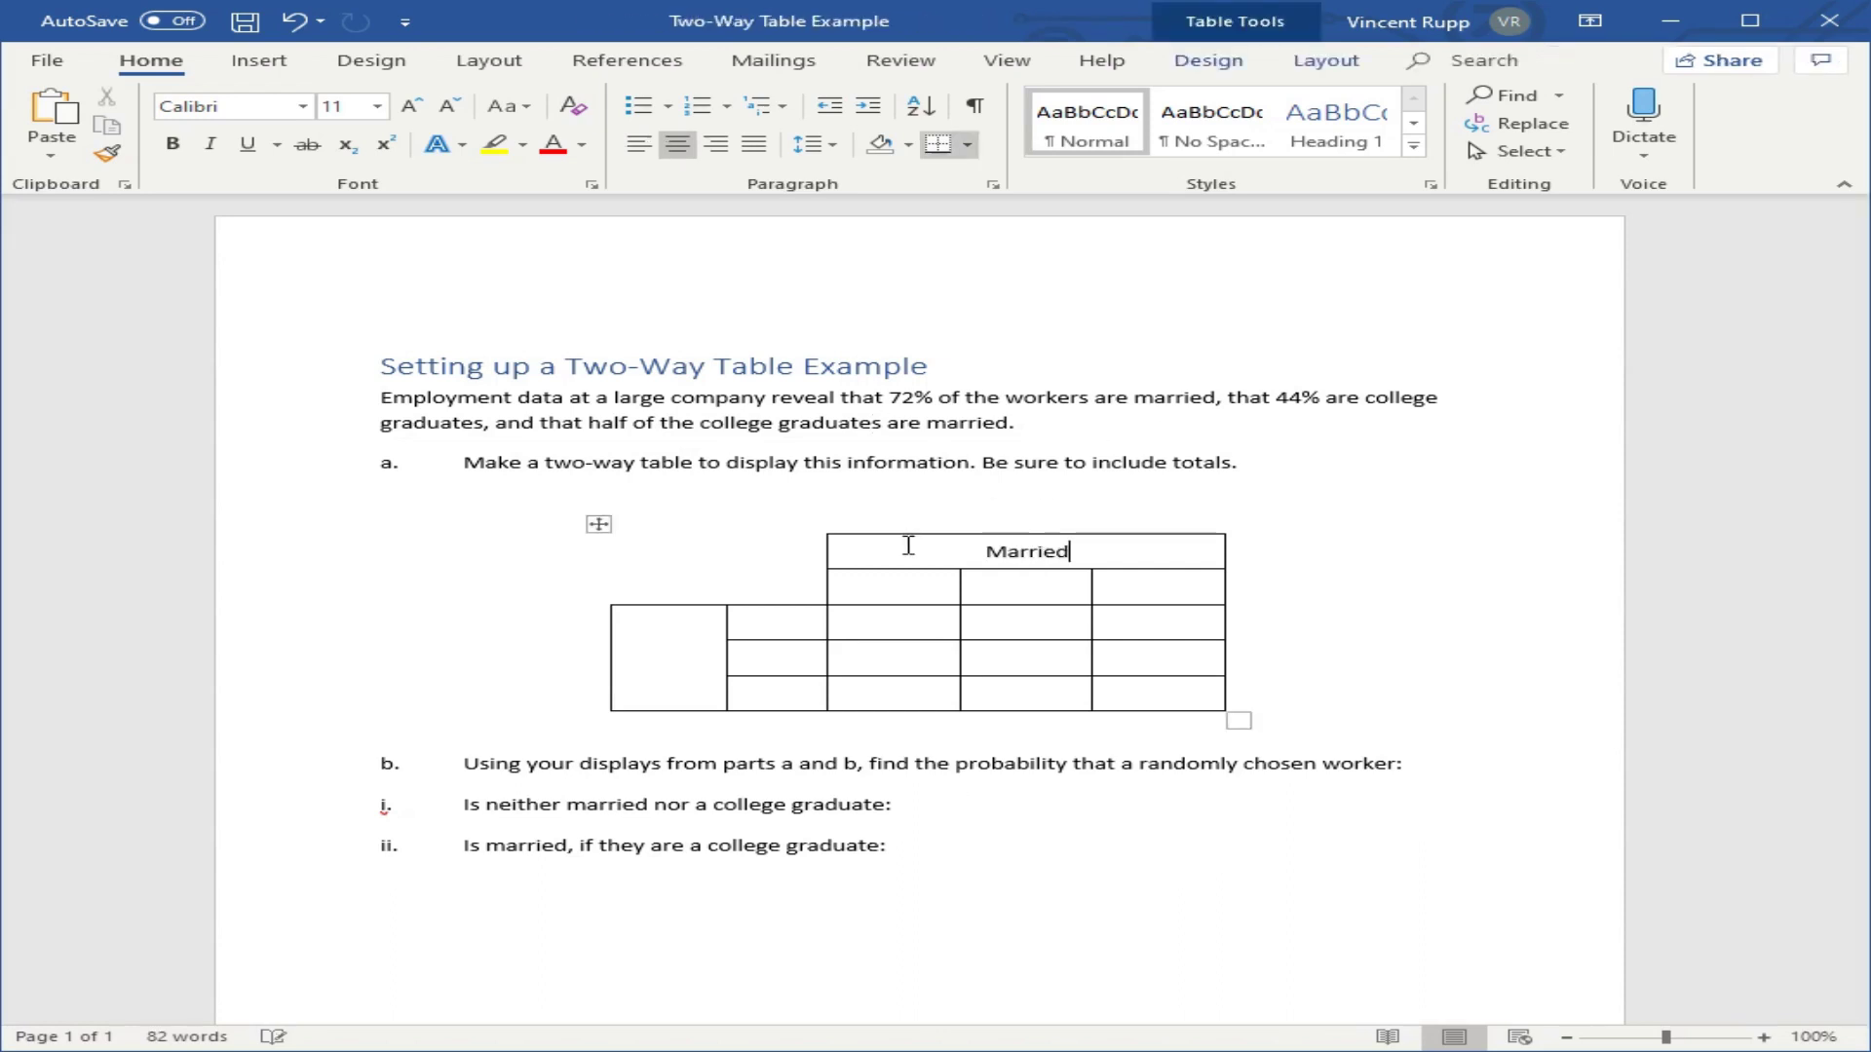
key(Down)
key(Left)
text(Yesd)
key(Tab)
key(BackSpace)
key(Tab)
text(No)
key(Tab)
text(Total)
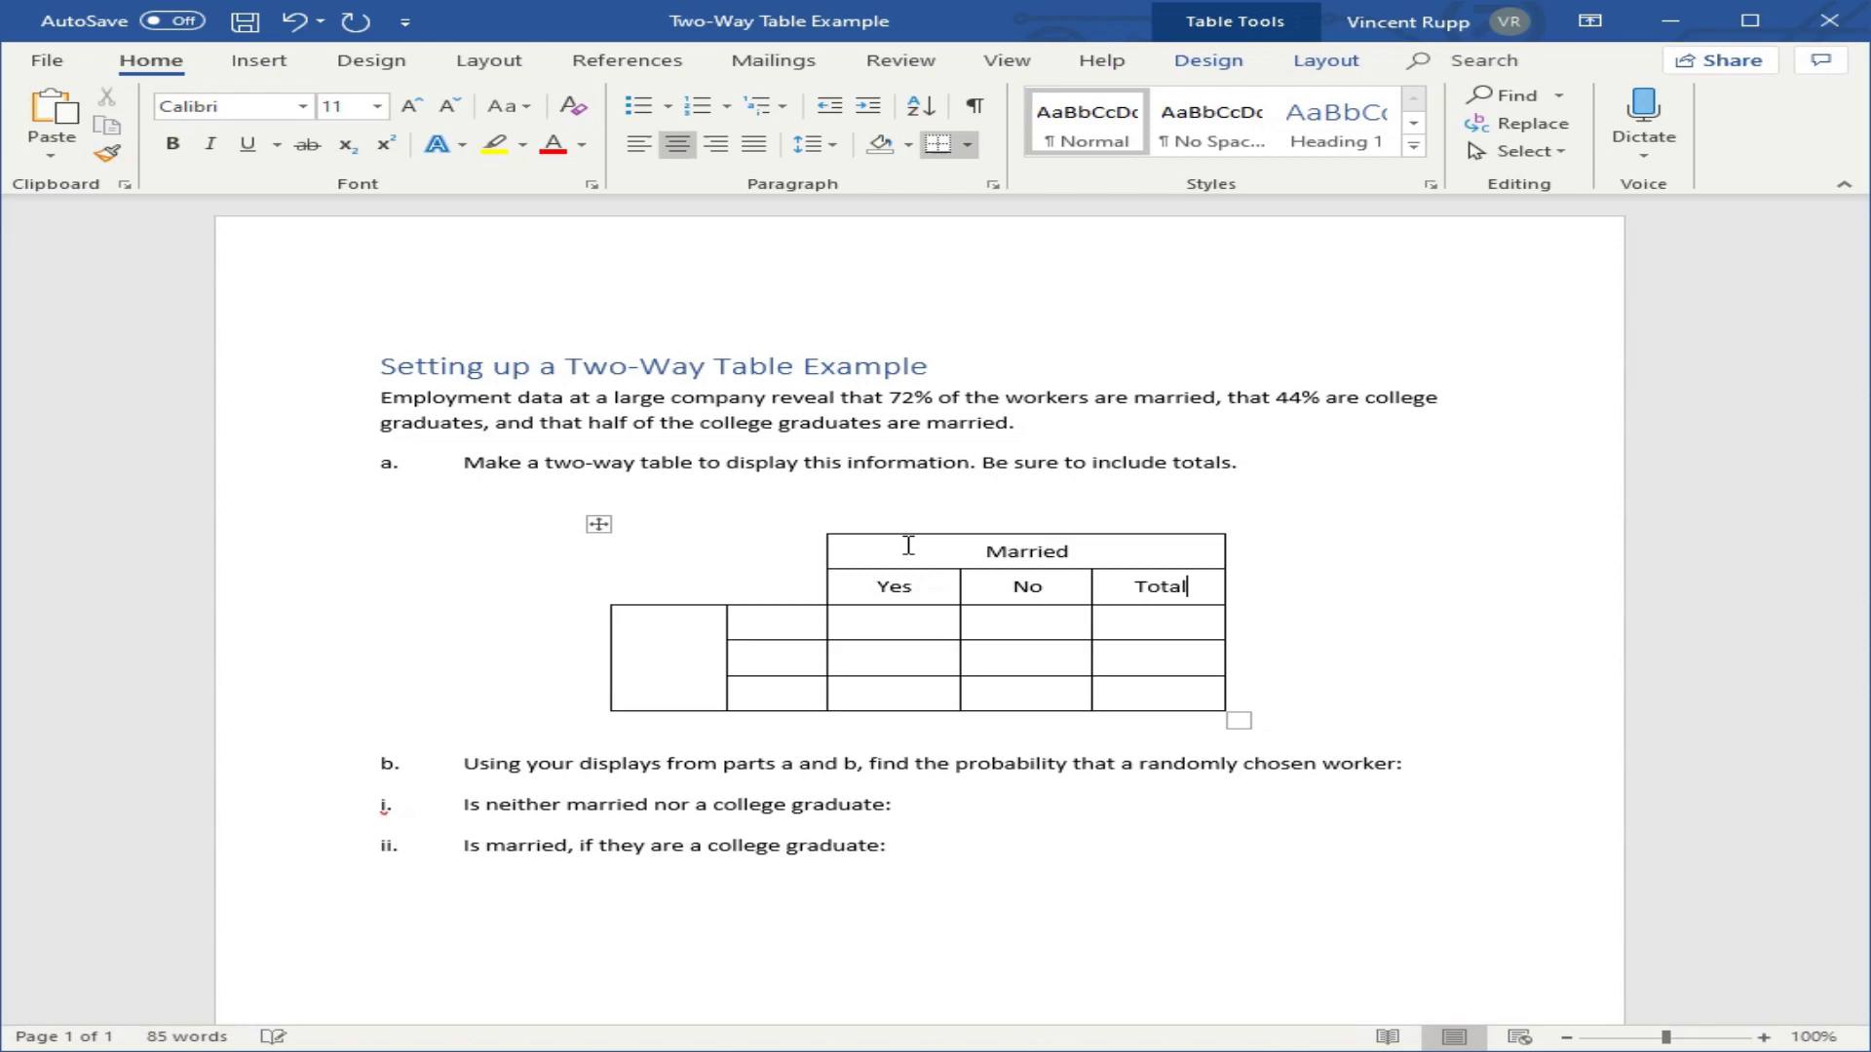
Label the left header College Grad with row labels Yes, No and Total.
click(666, 662)
text(College Grade)
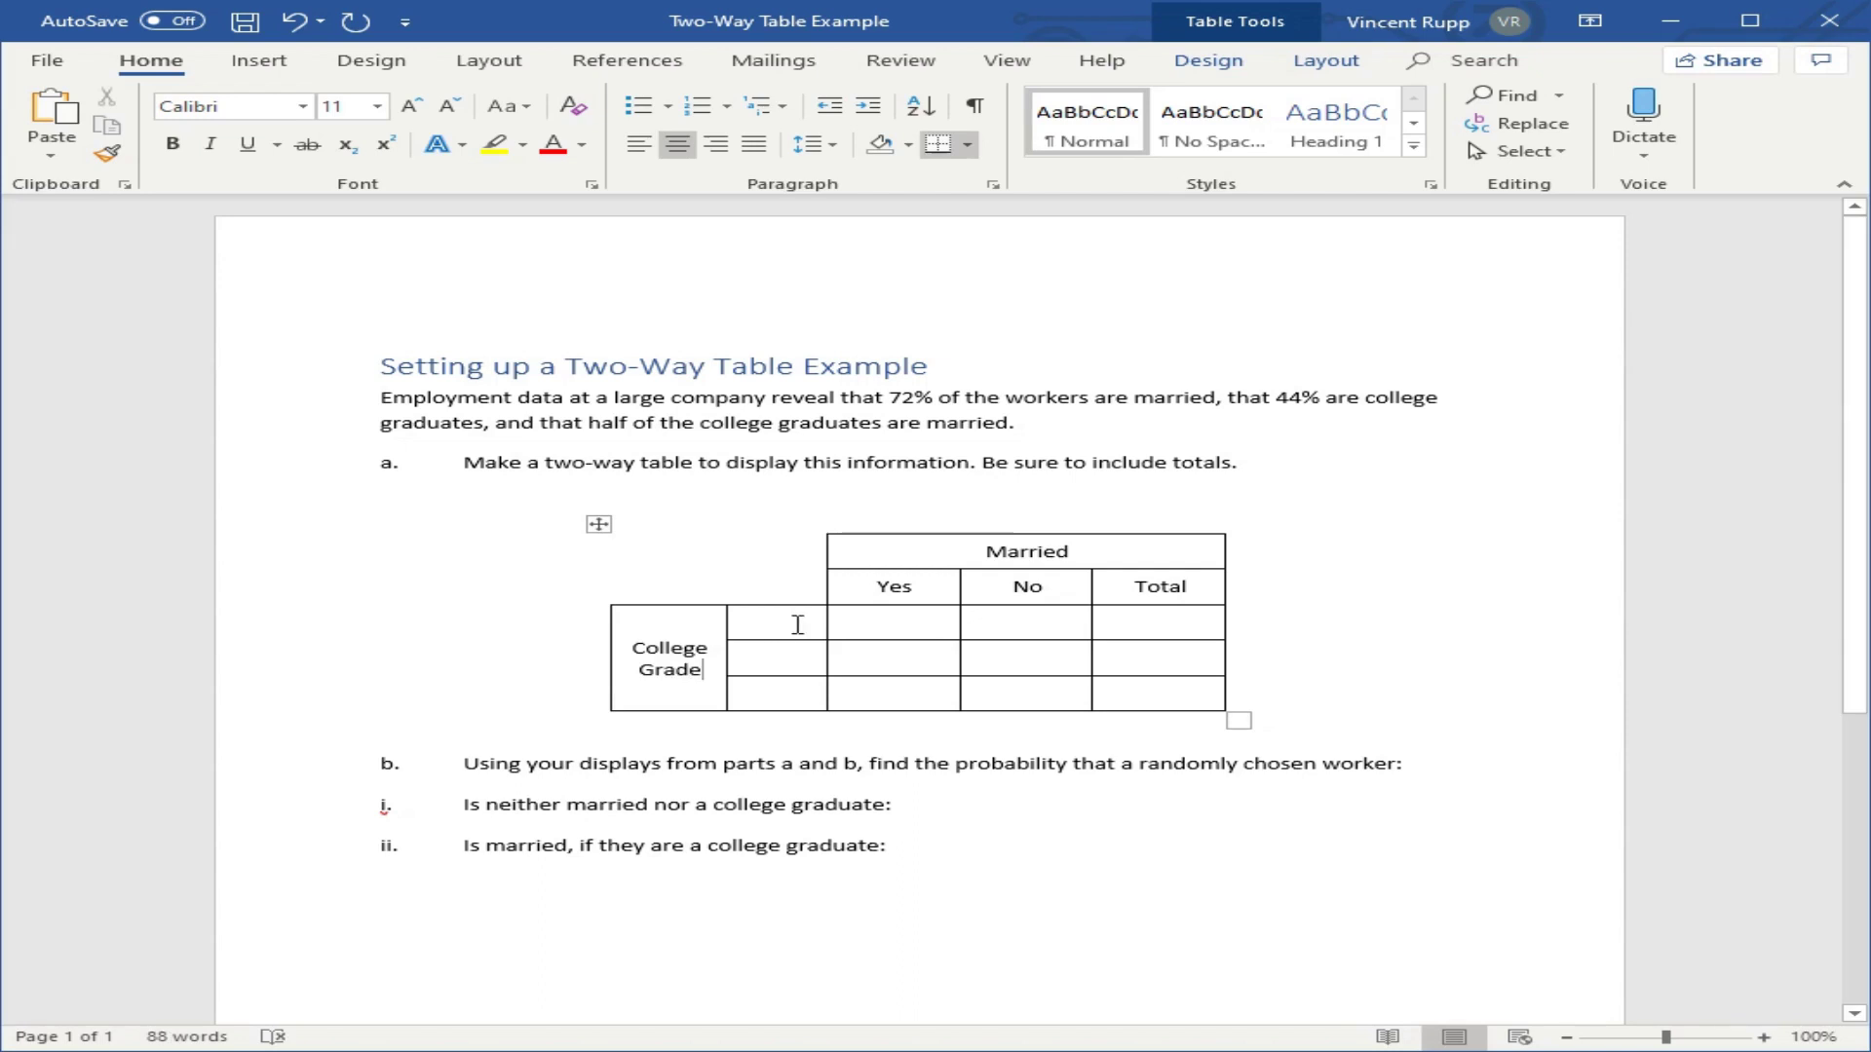
key(BackSpace)
text(Yes )
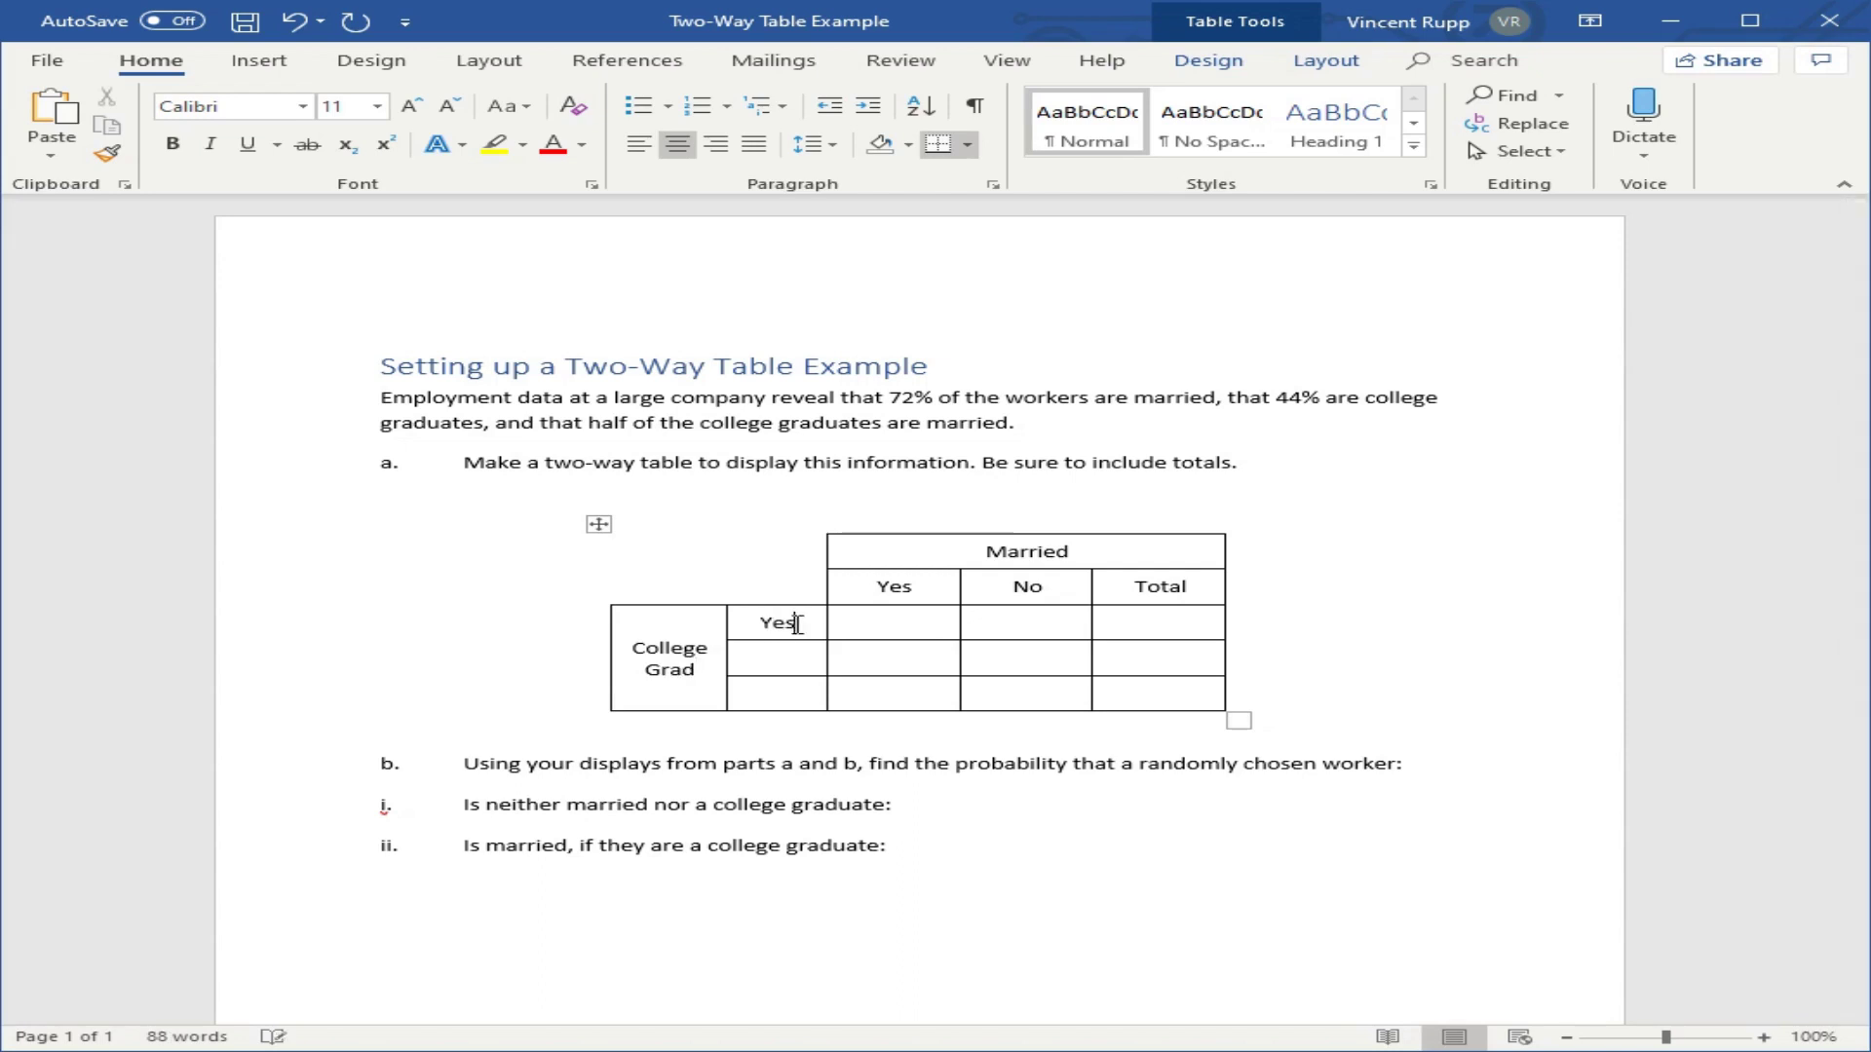
text(No )
text(Total)
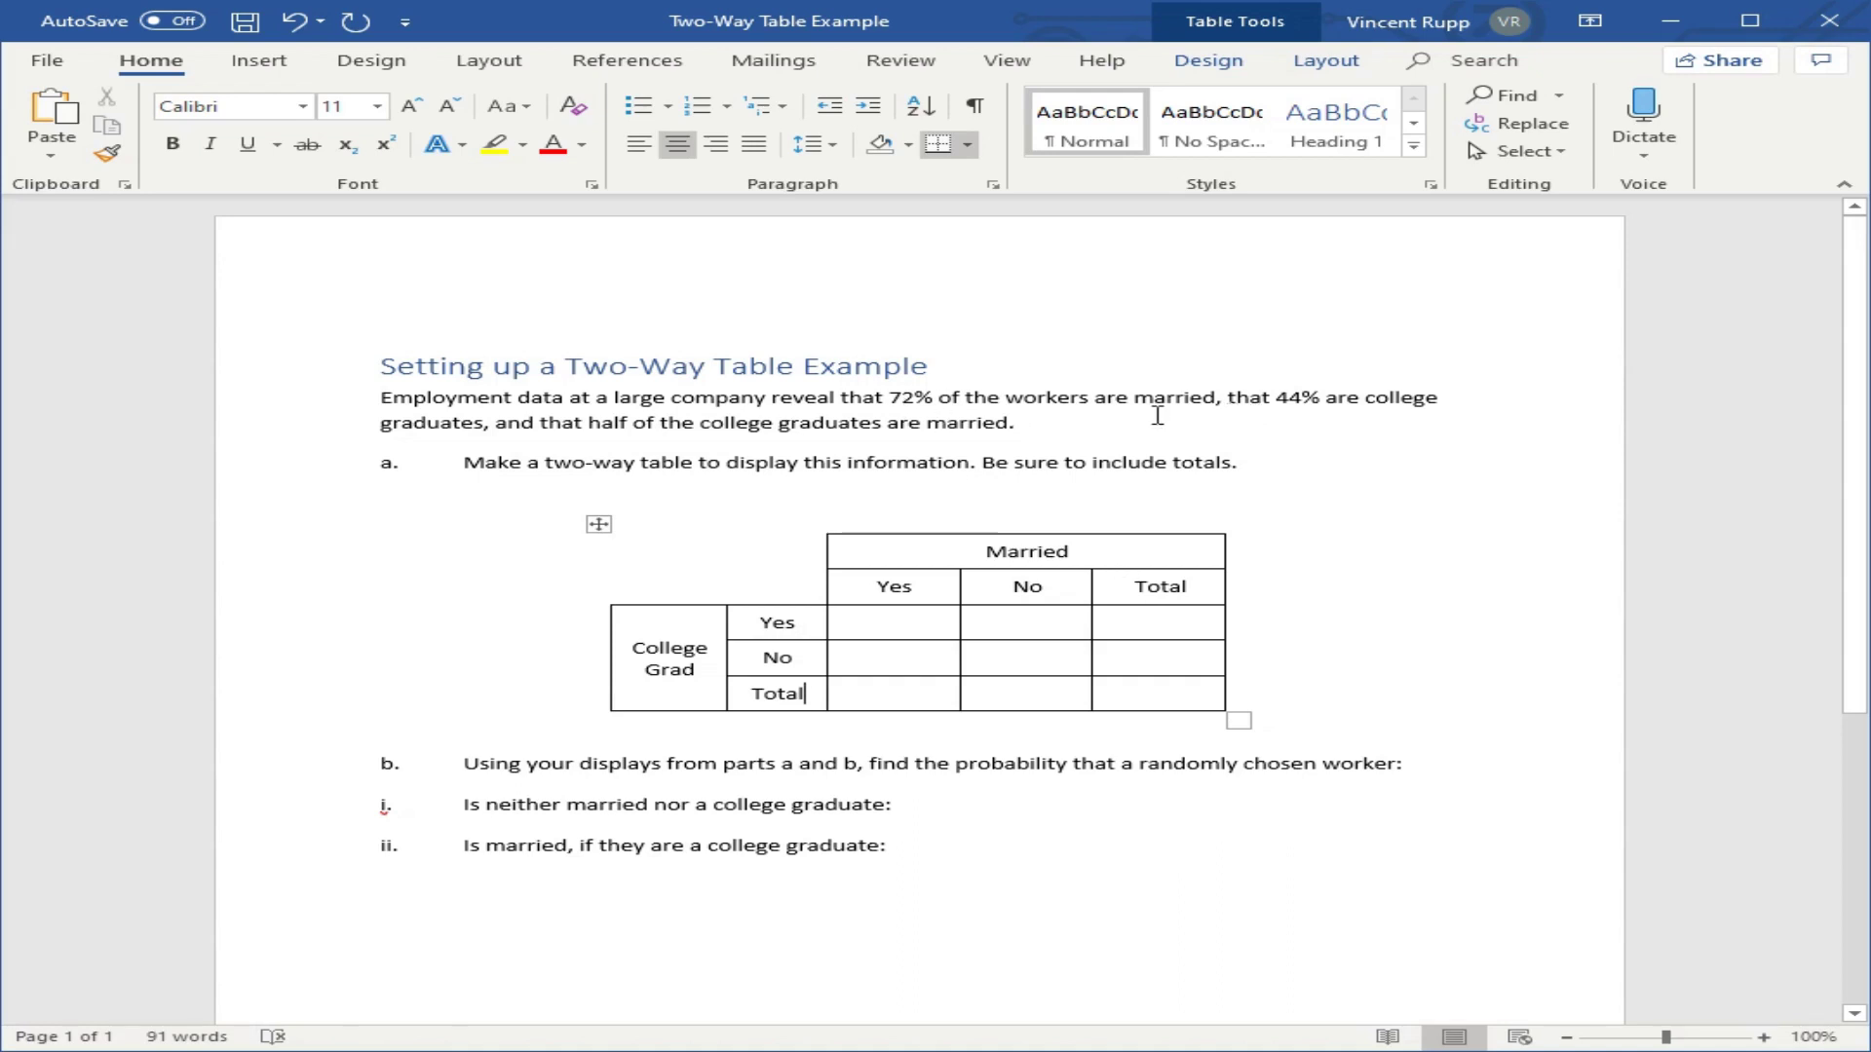
Enter 72 in the Total row under Married Yes.
drag(888, 397, 1176, 404)
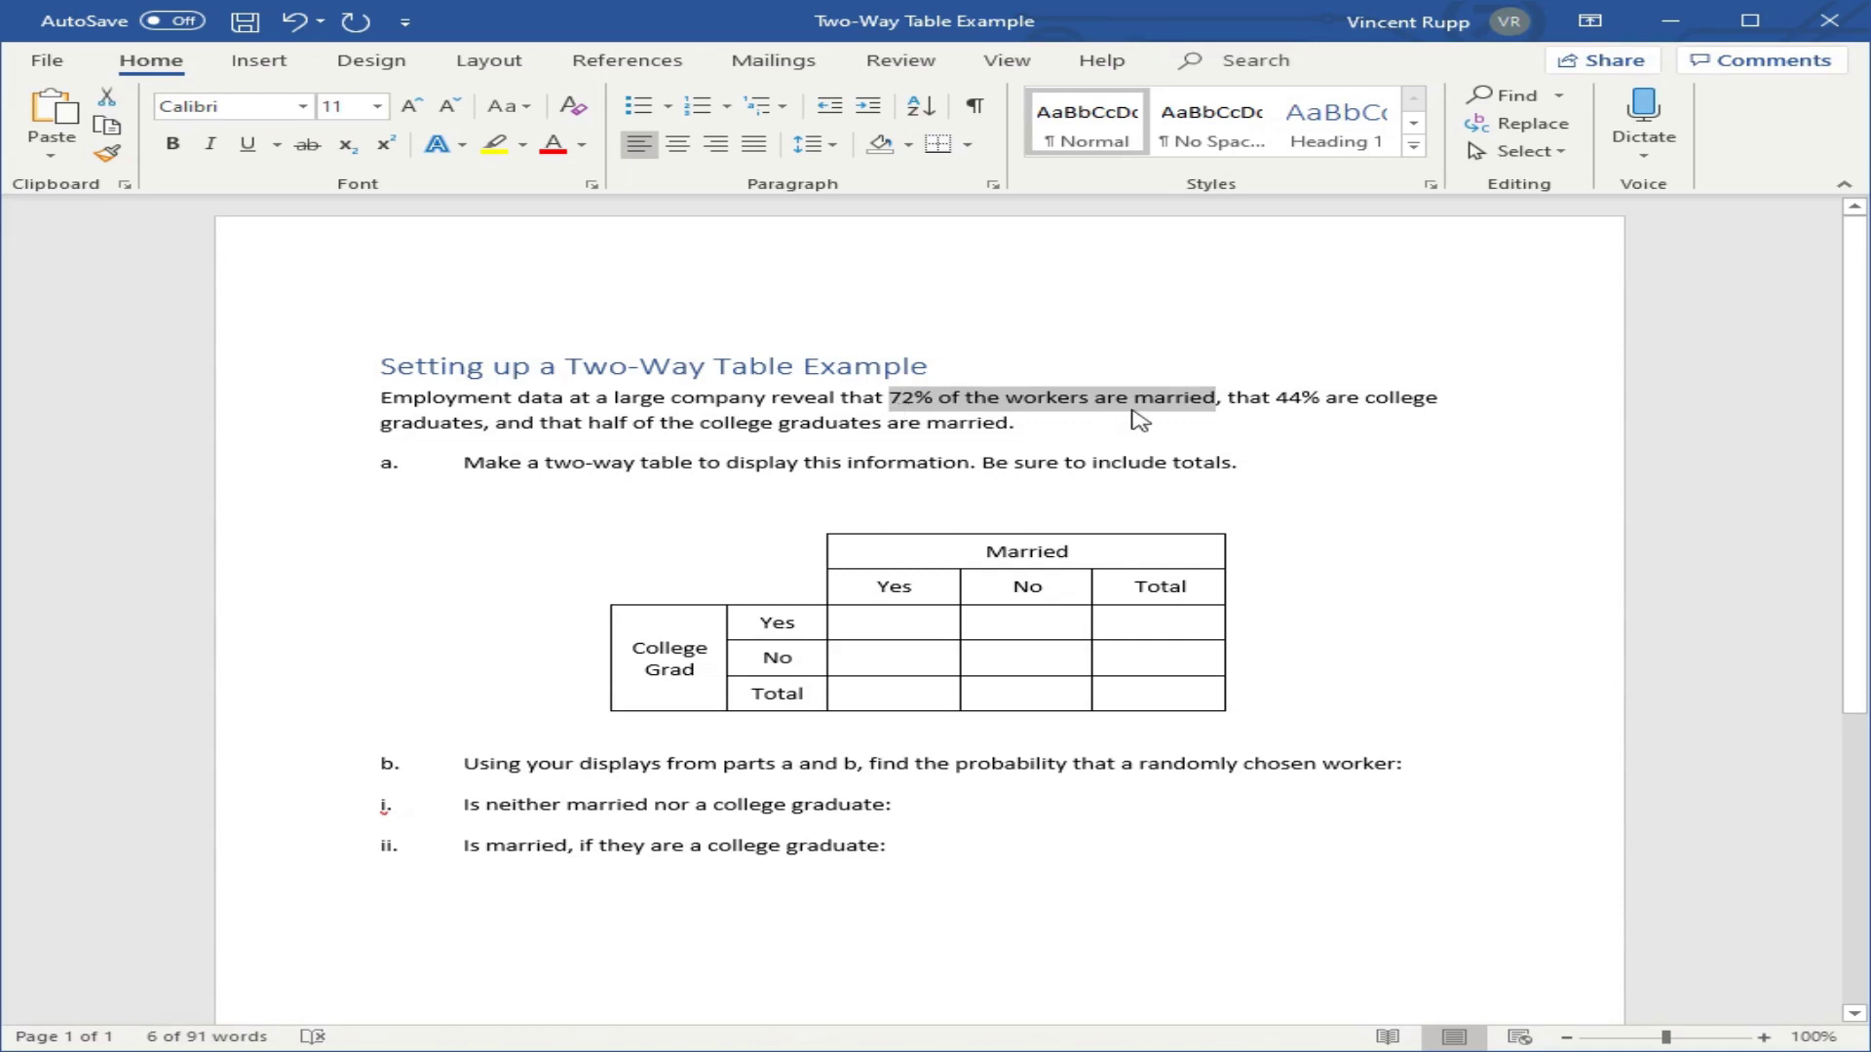
click(895, 693)
text(72)
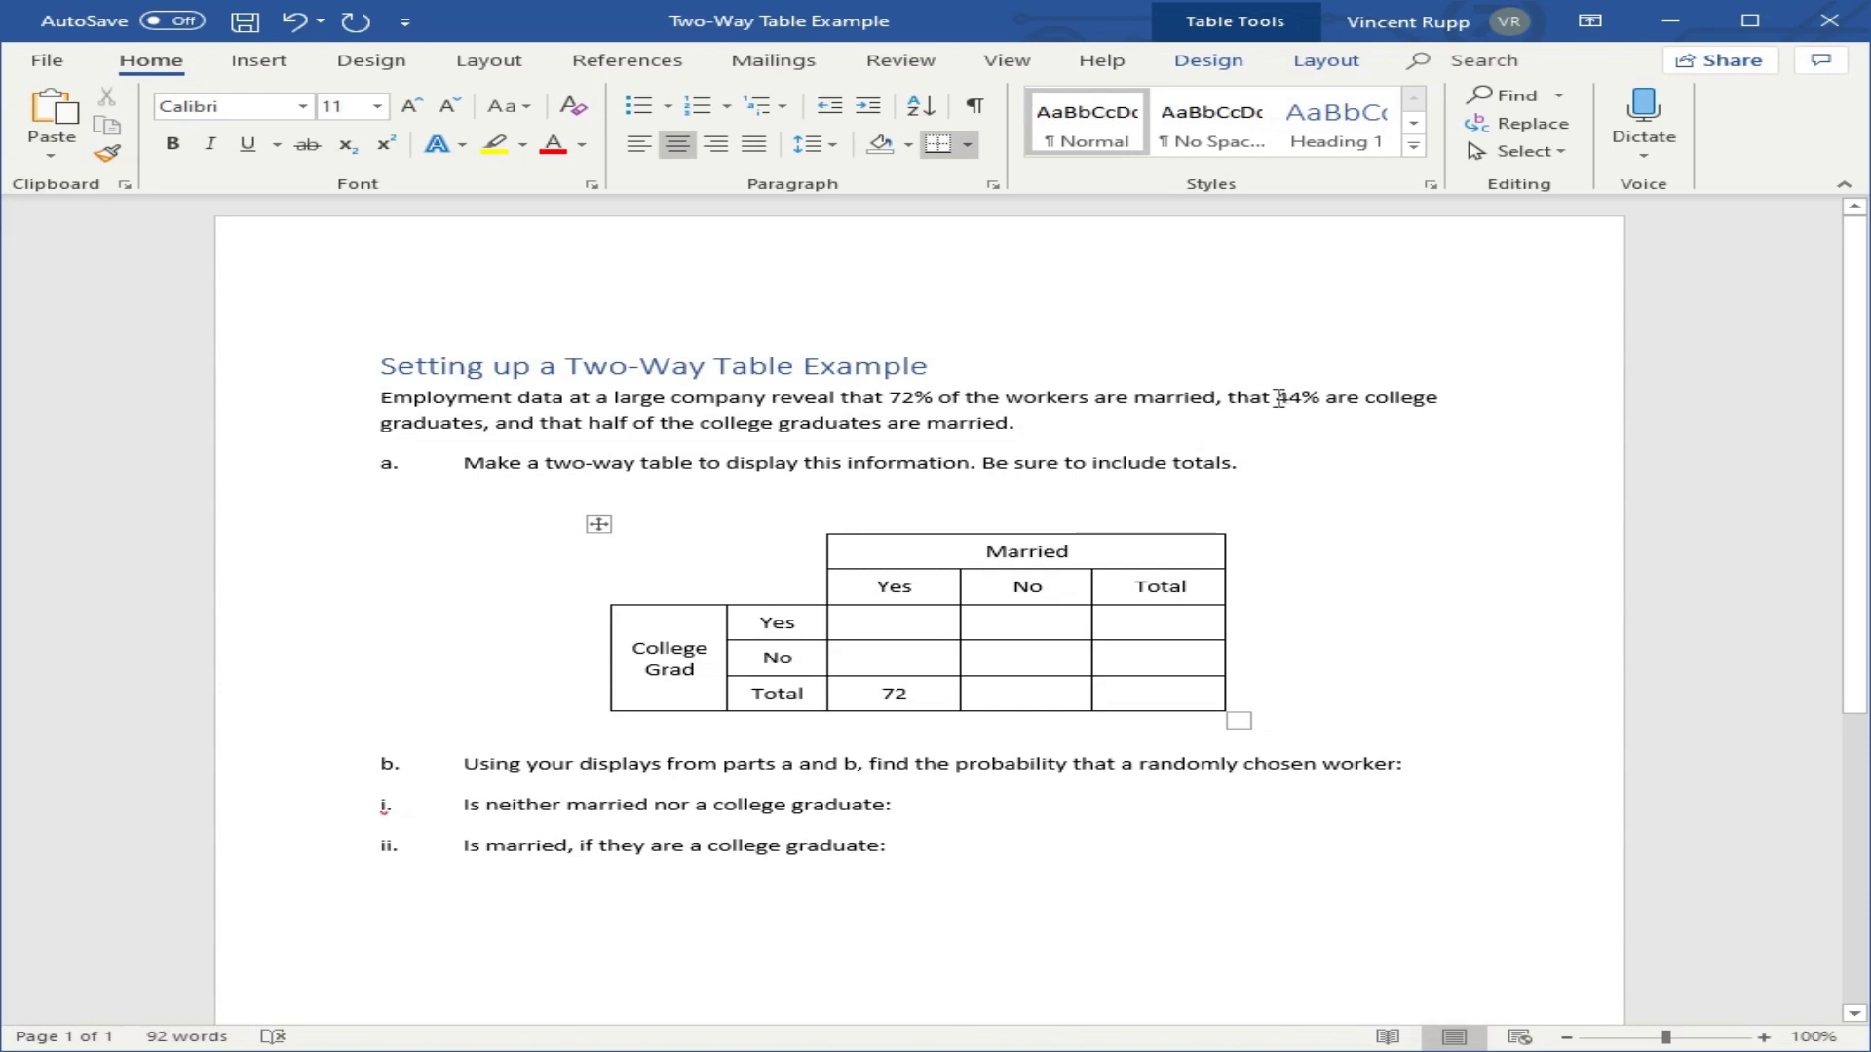
Enter 44 in the Total cell of the College Grad Yes row.
drag(1274, 399, 487, 445)
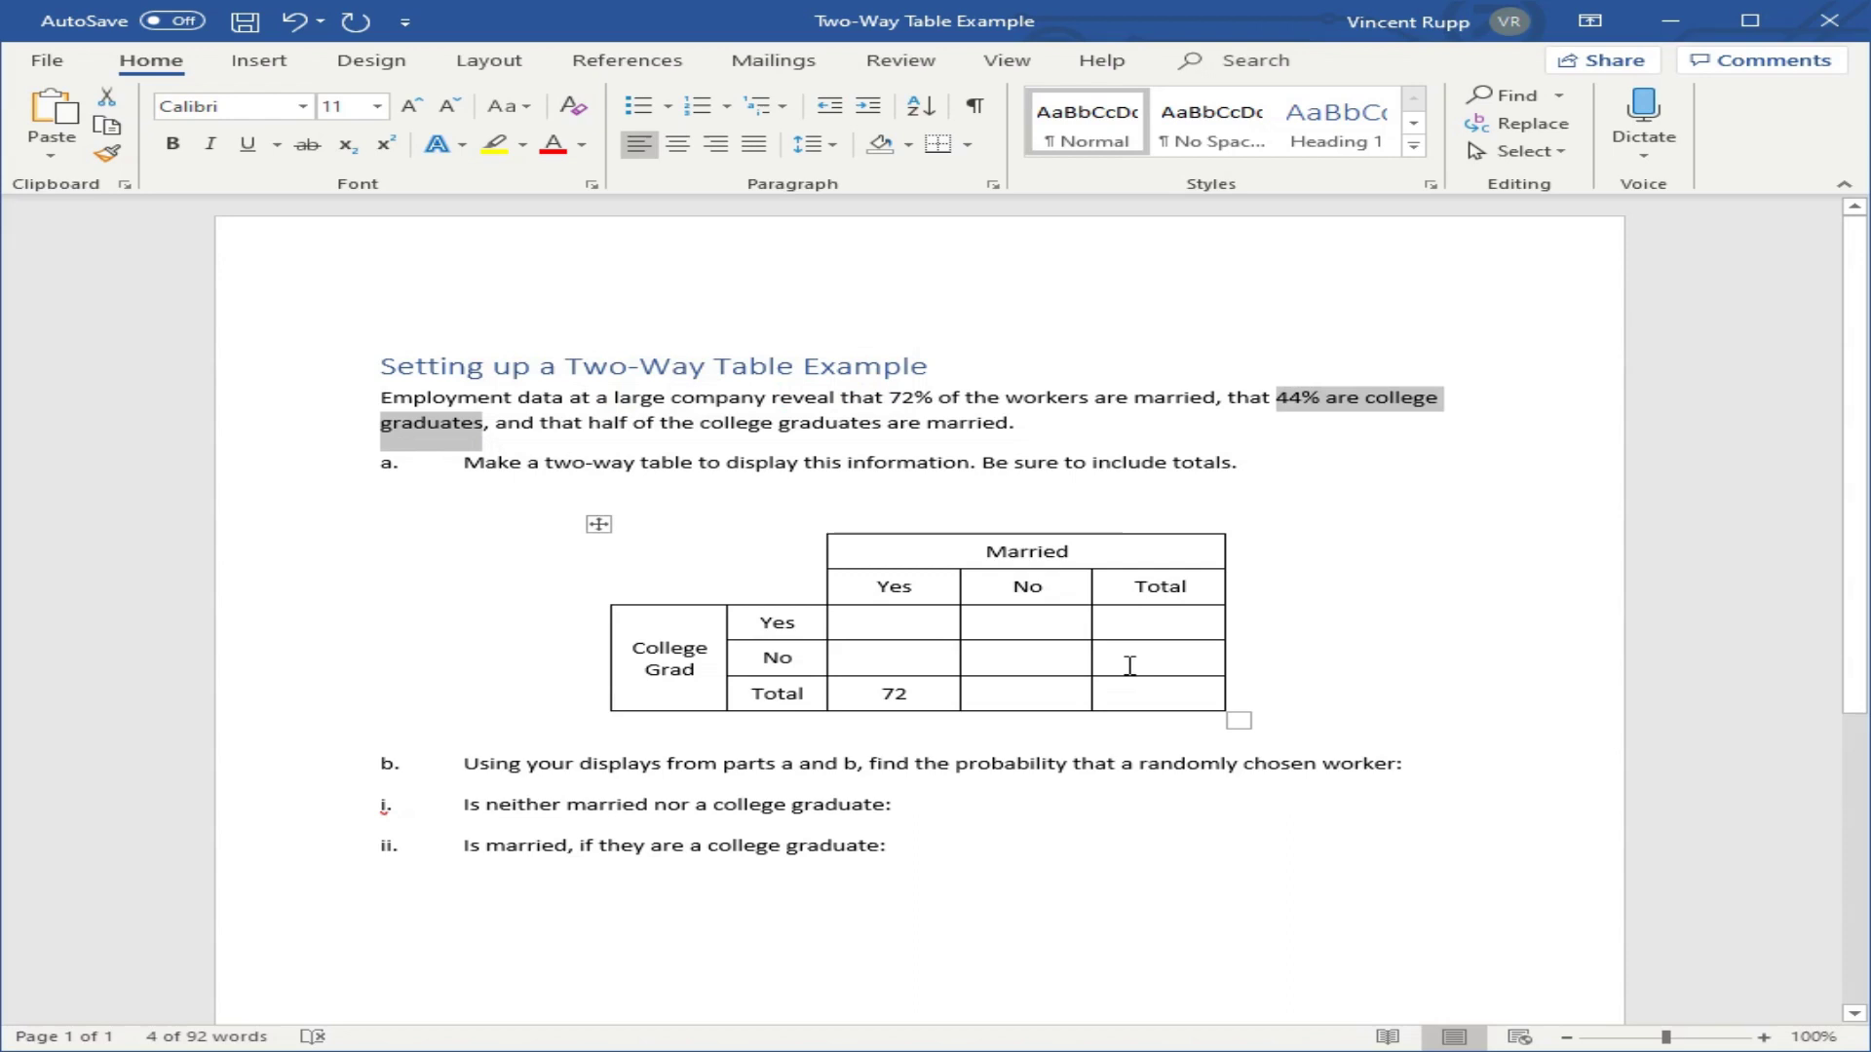
click(1160, 625)
text(44)
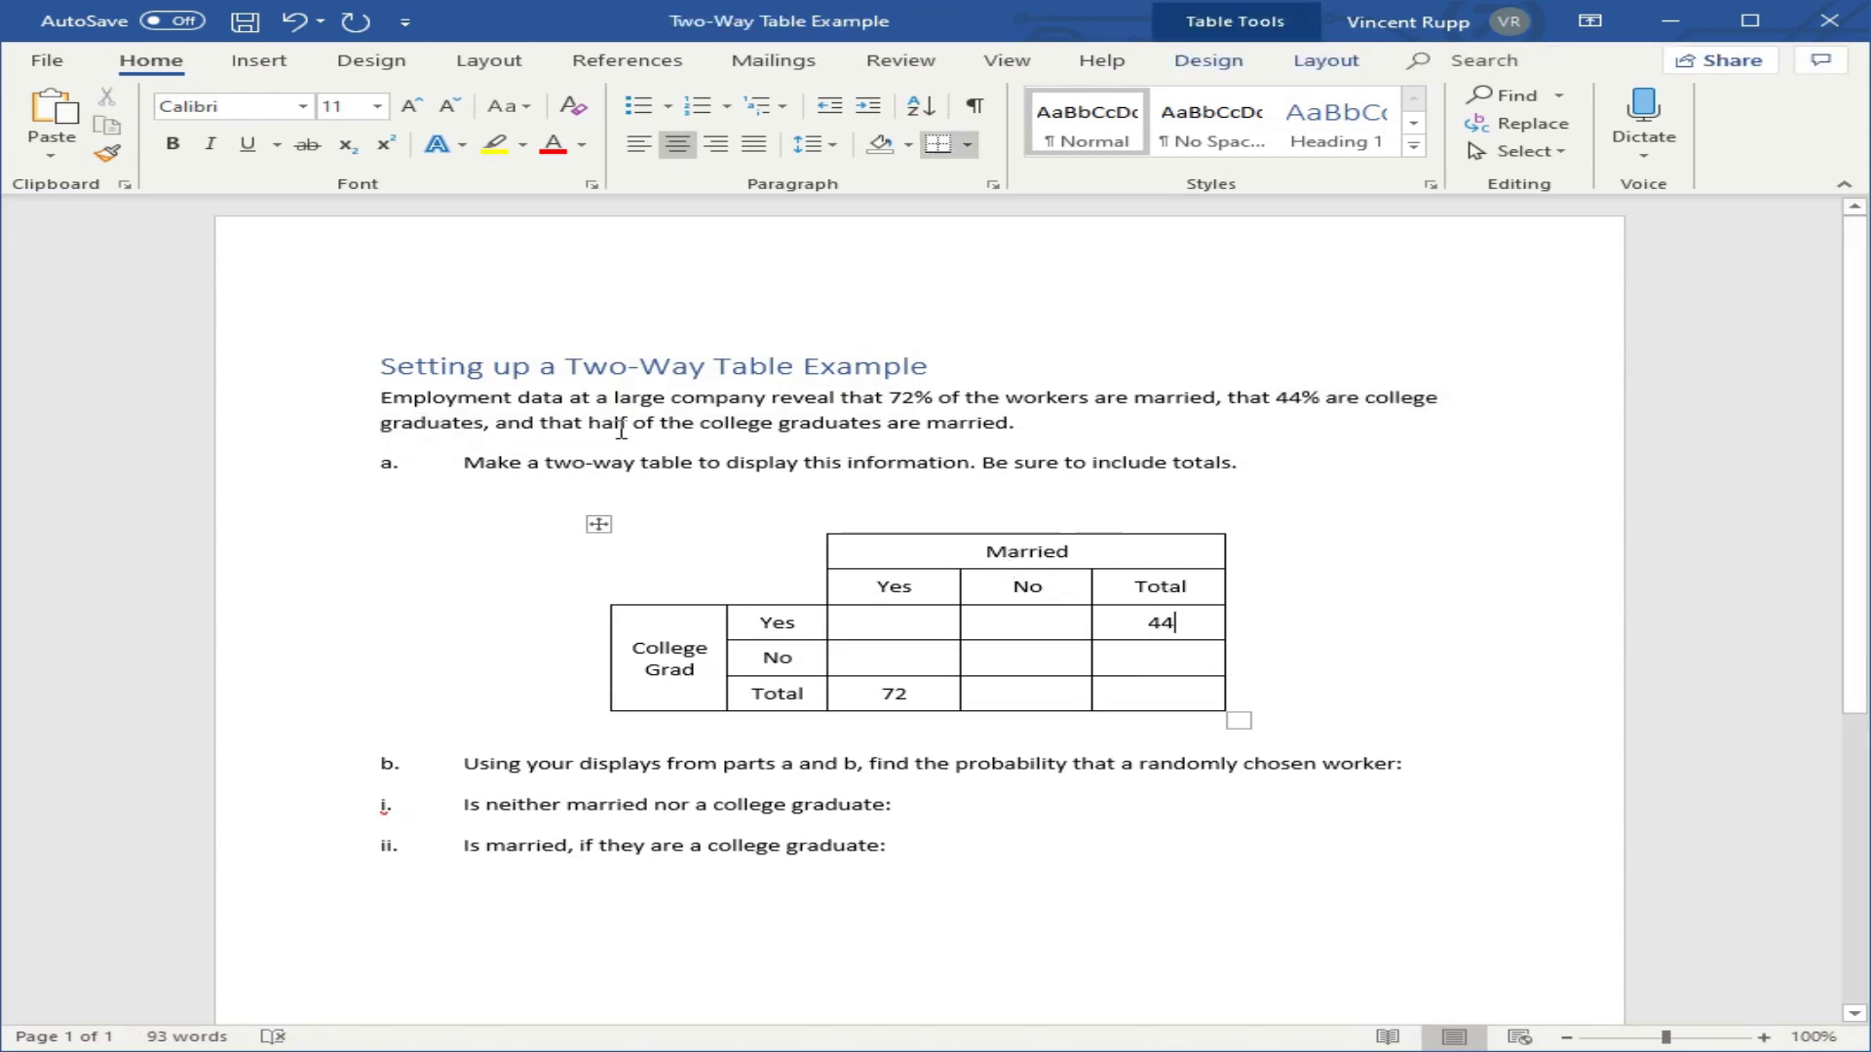
drag(589, 425, 1086, 431)
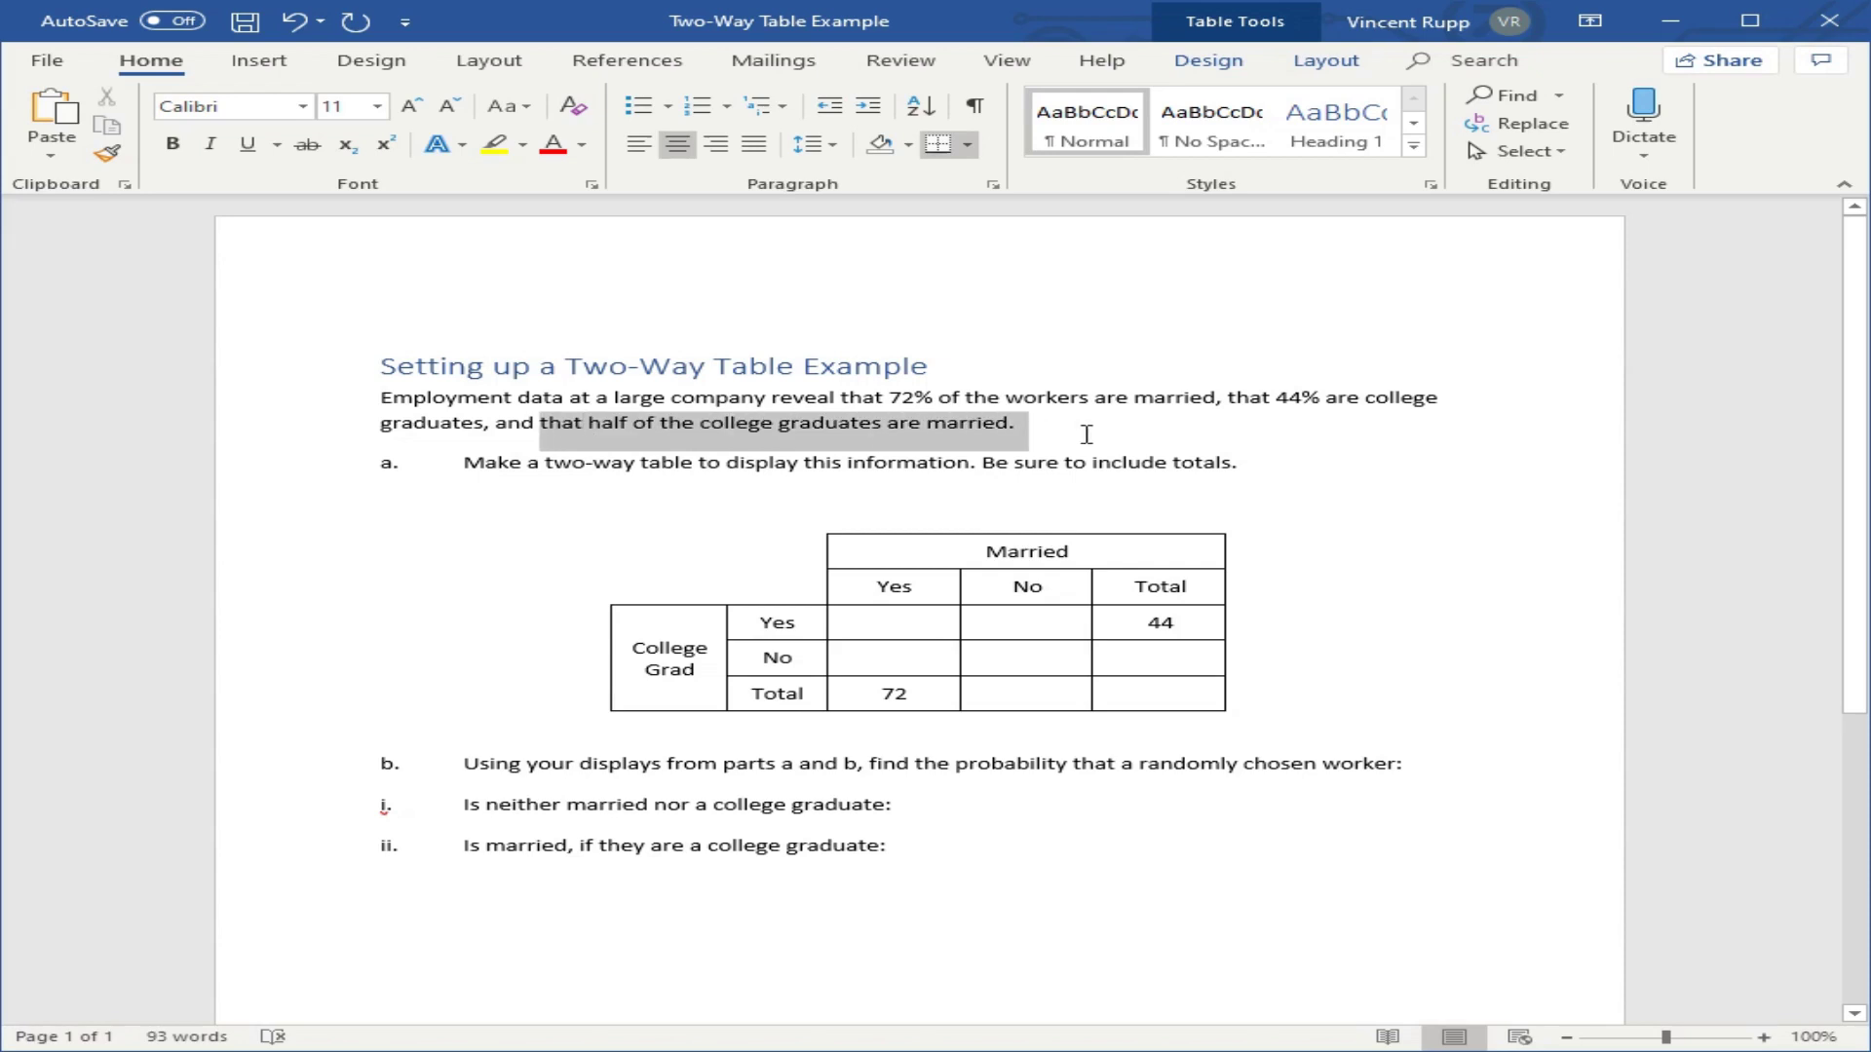
click(1092, 434)
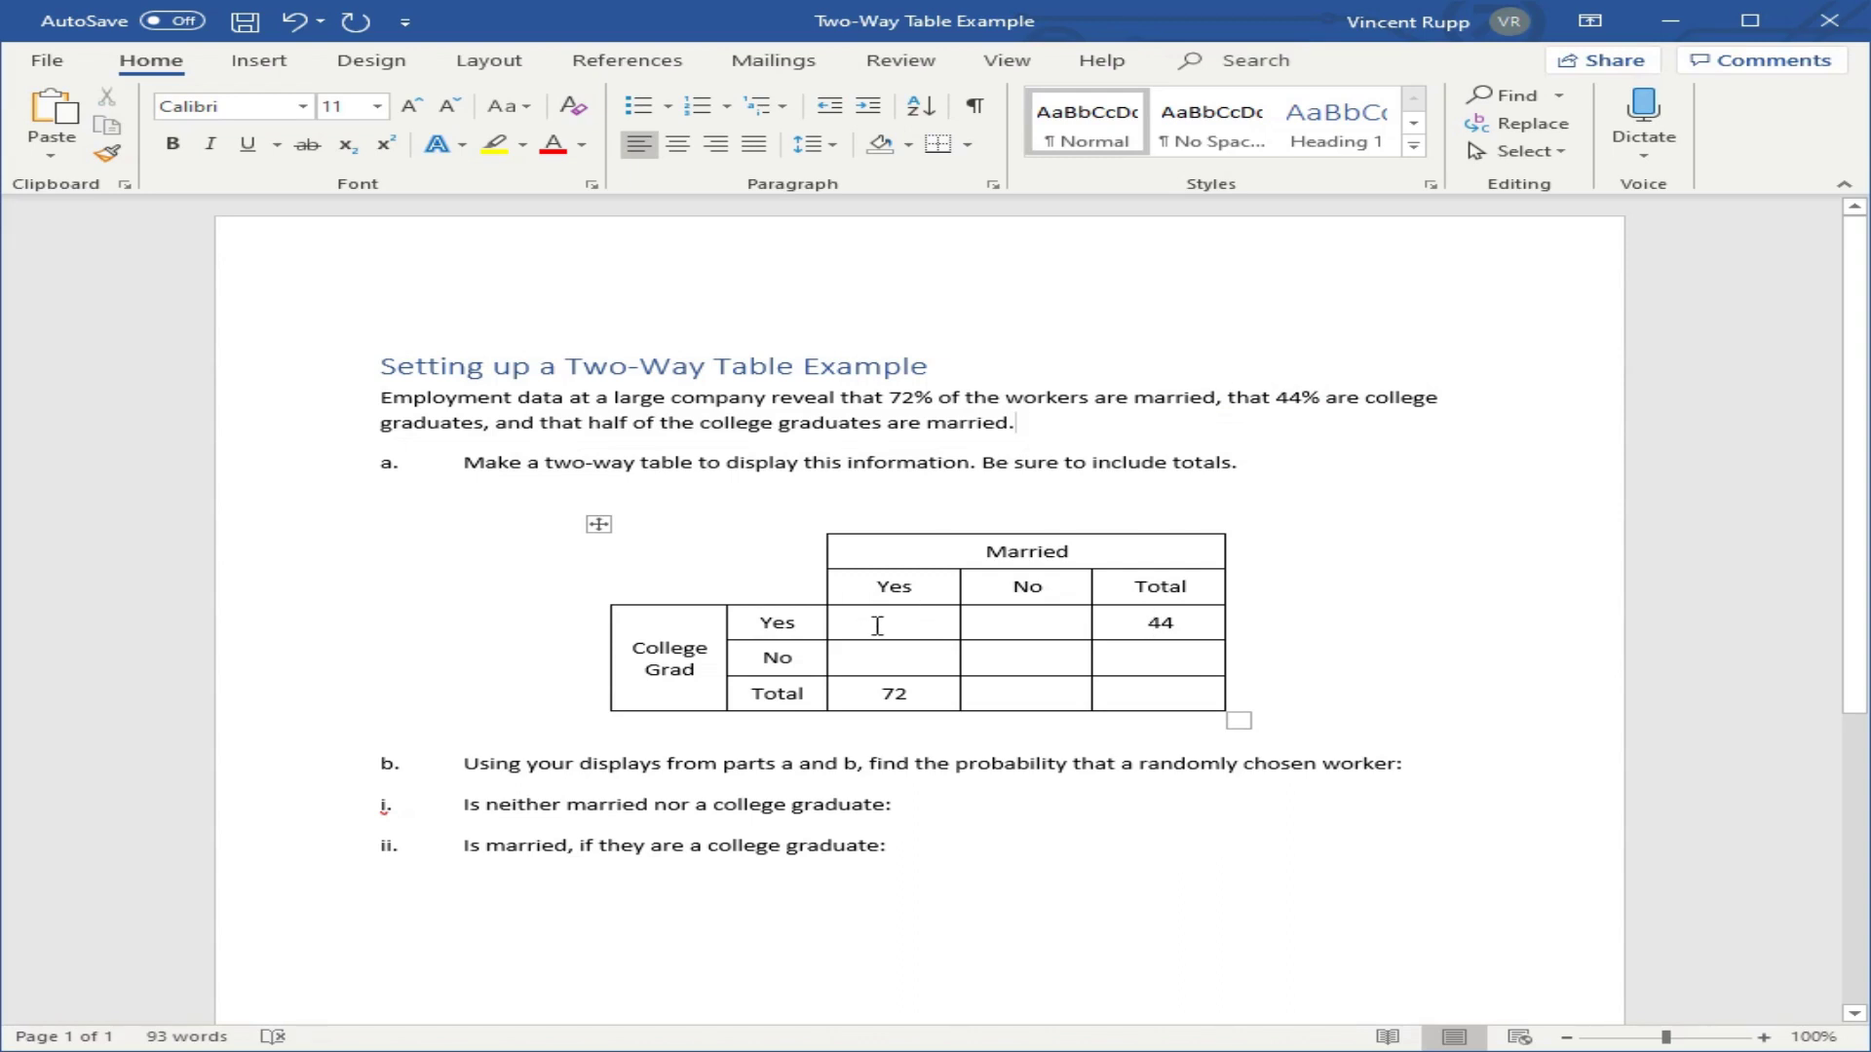
drag(748, 624, 1203, 639)
click(1198, 627)
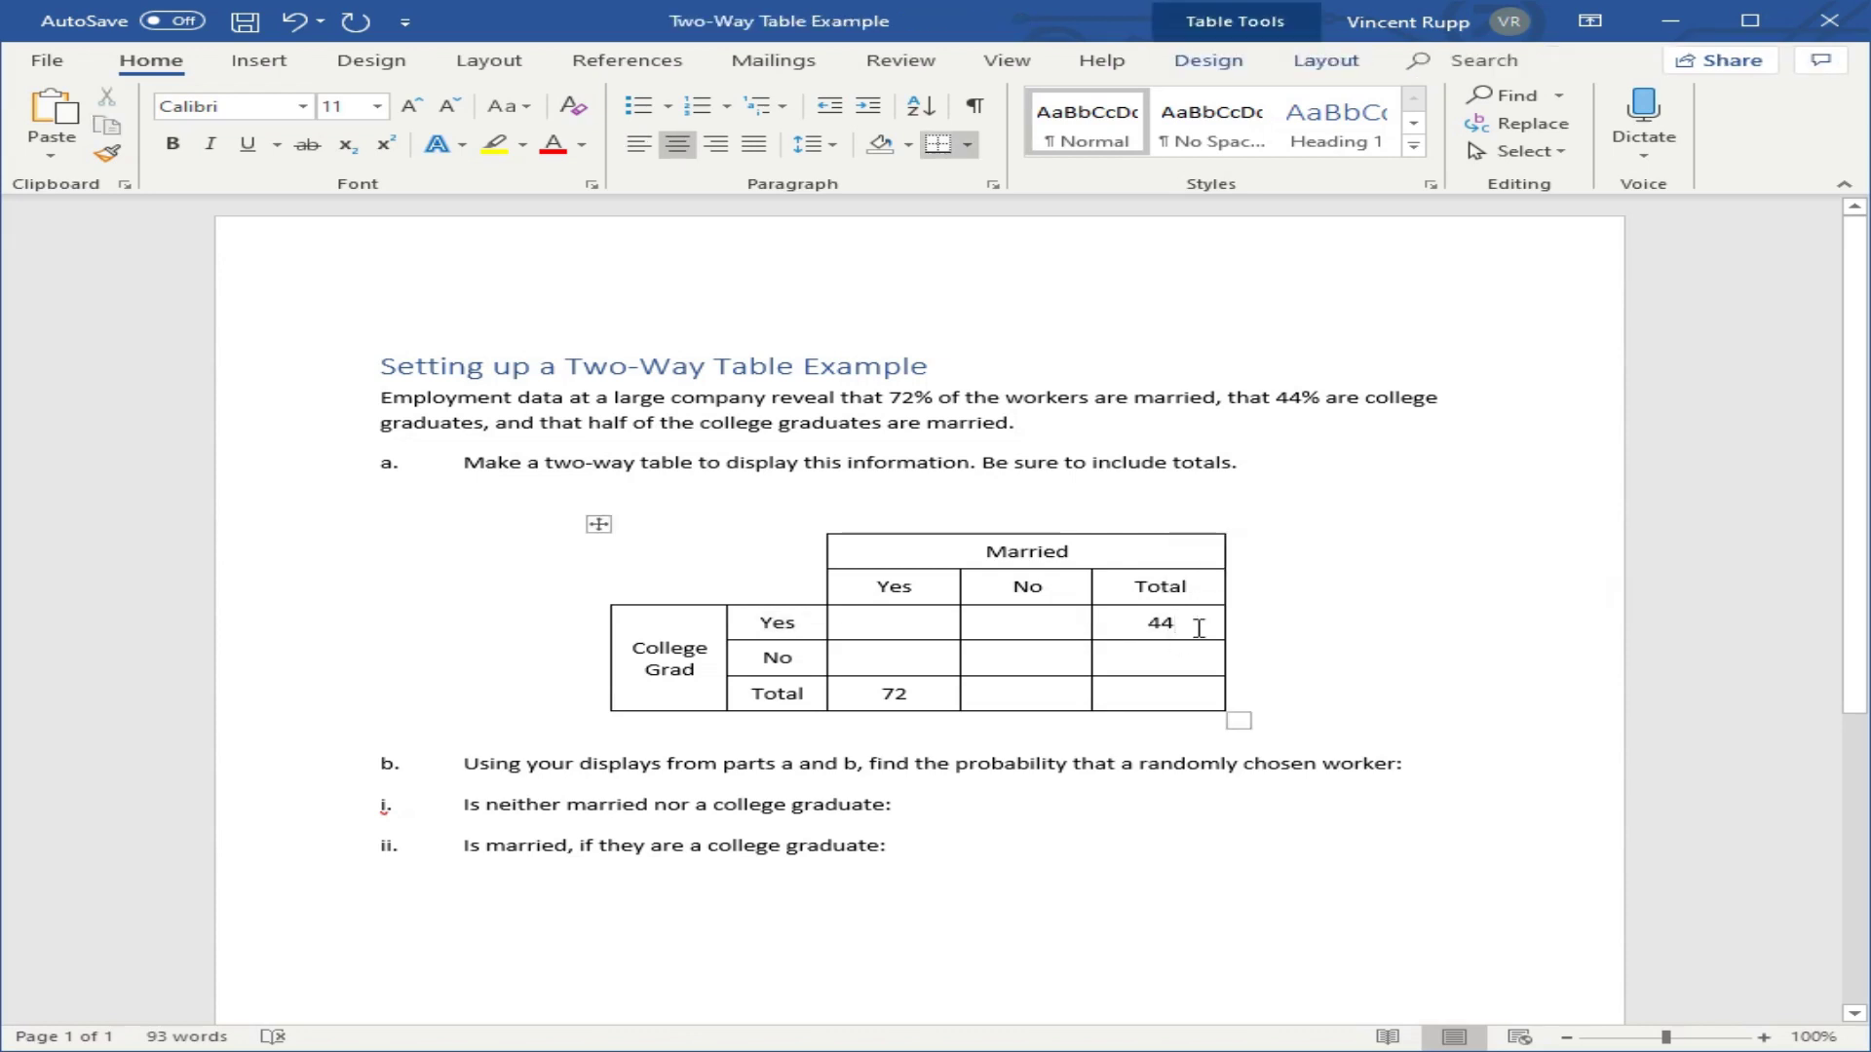
Fill the Yes row with 22 and 22, and put 100 as the grand total.
click(924, 625)
text(22)
click(1166, 693)
text(100)
click(923, 623)
click(1047, 620)
text(22)
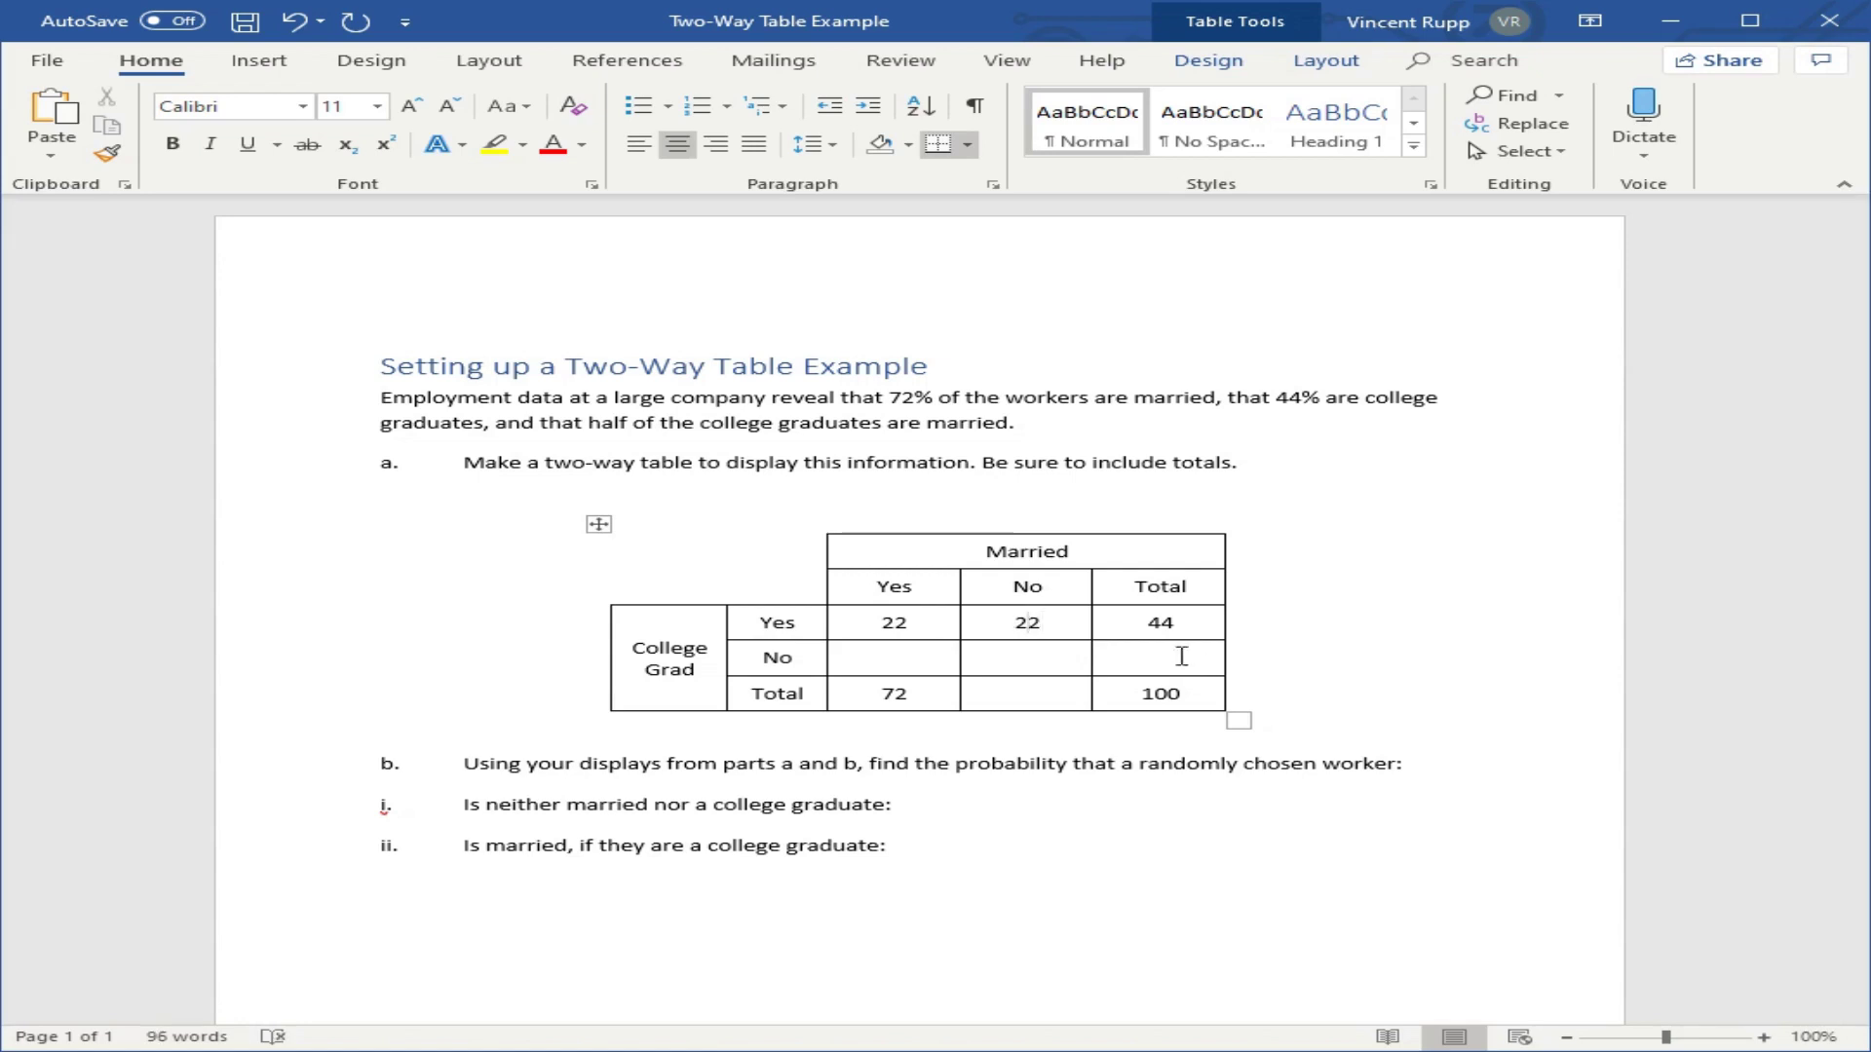
Fill the No row with 50, 6 and total 56, plus 28 under Married No.
click(900, 656)
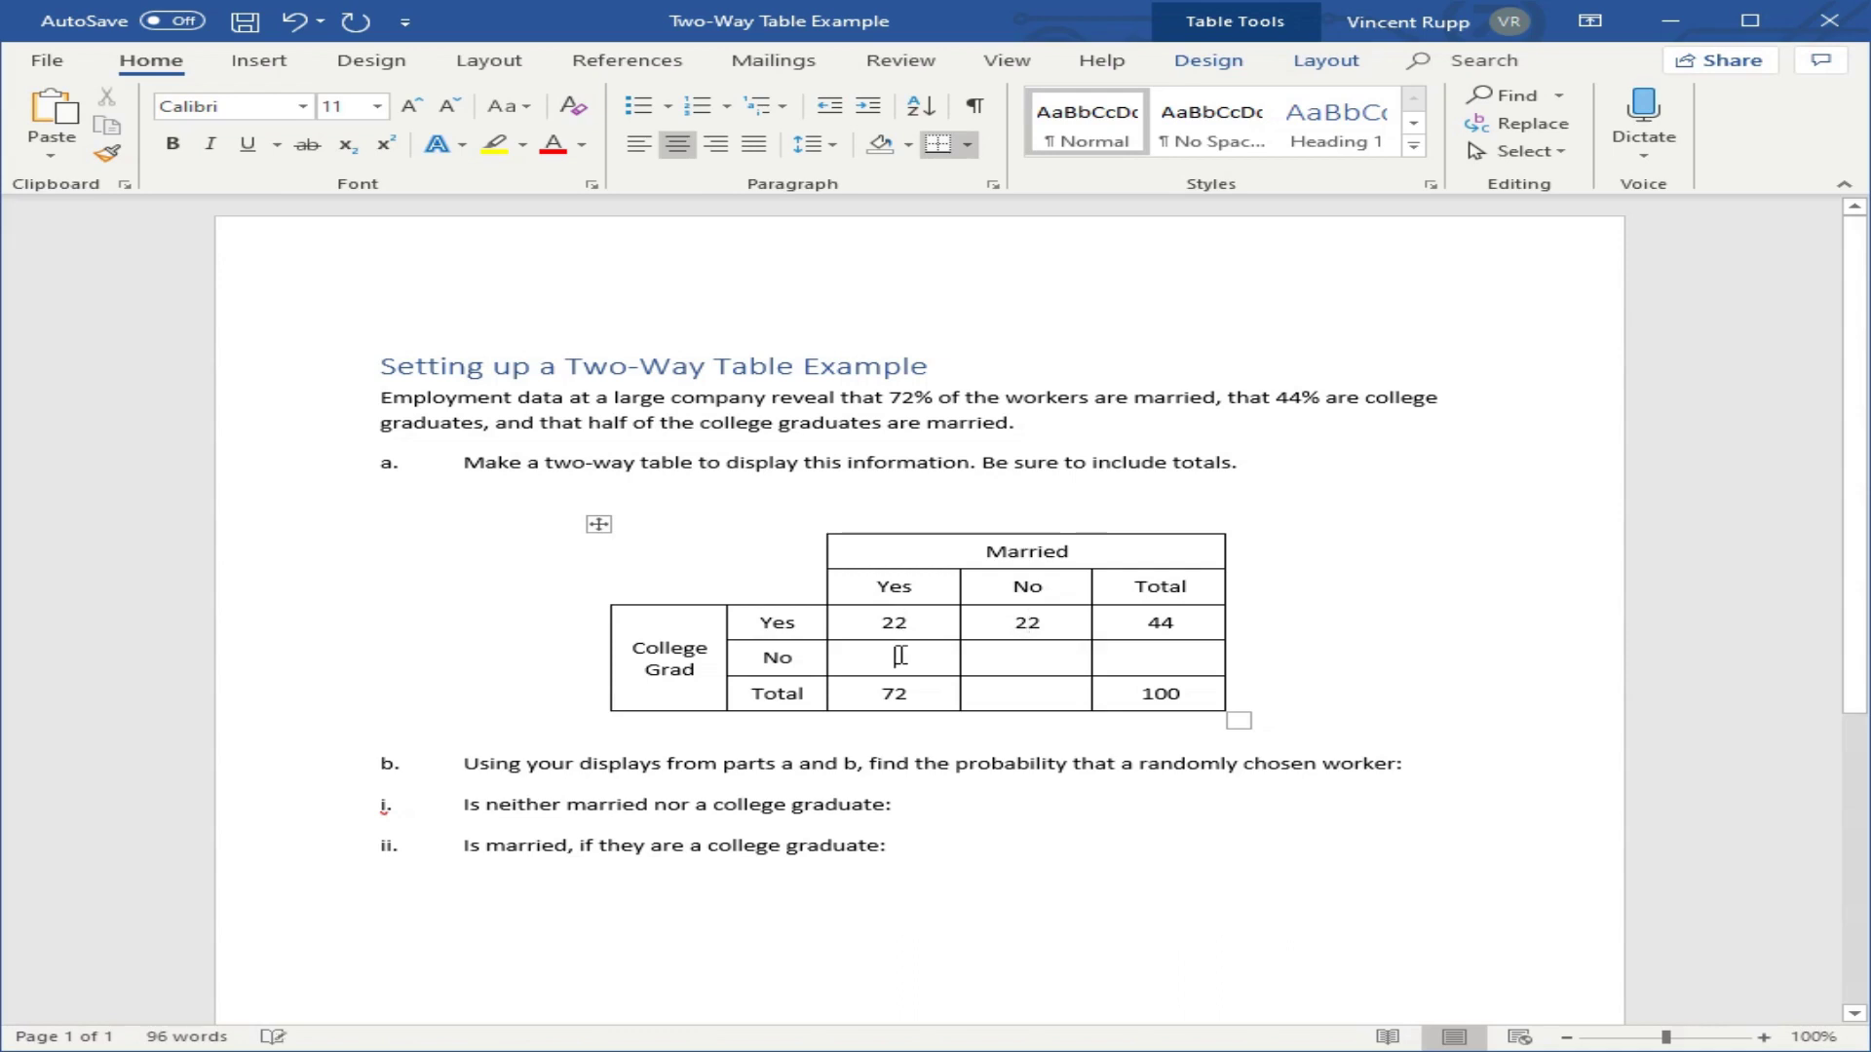
text(50)
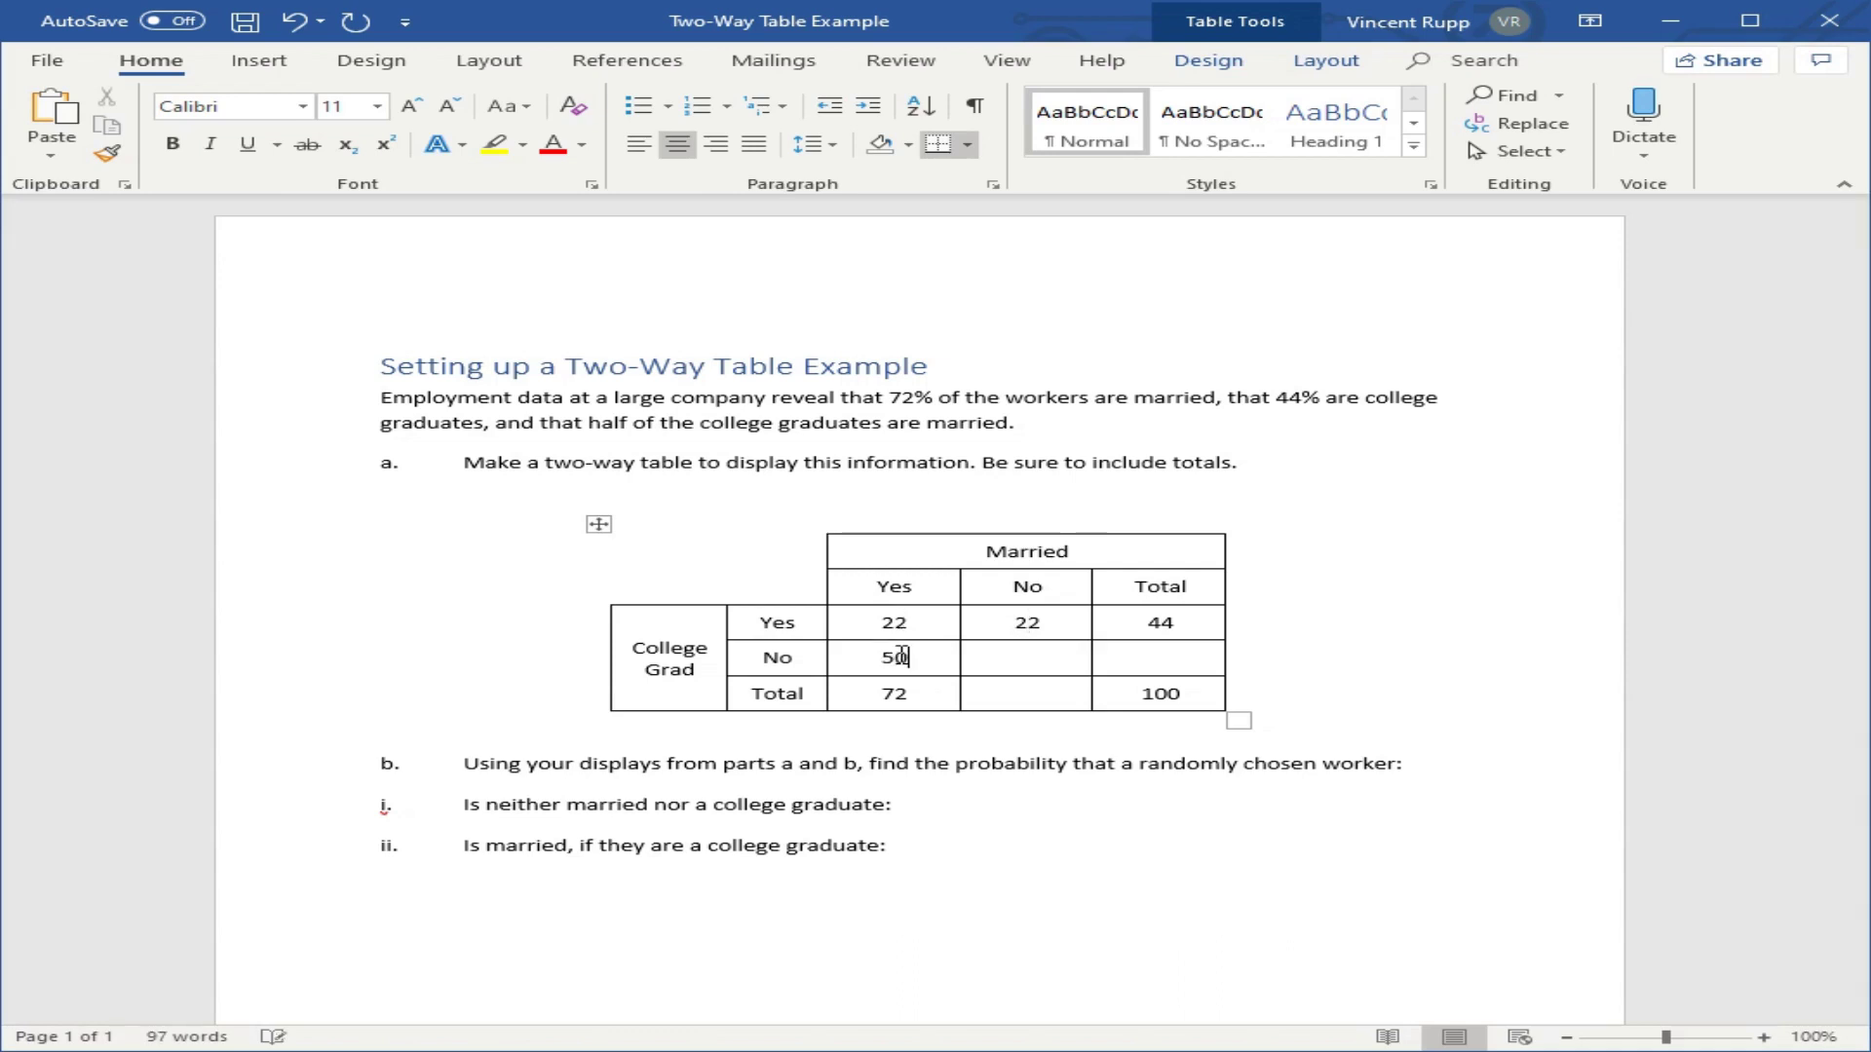
key(Tab)
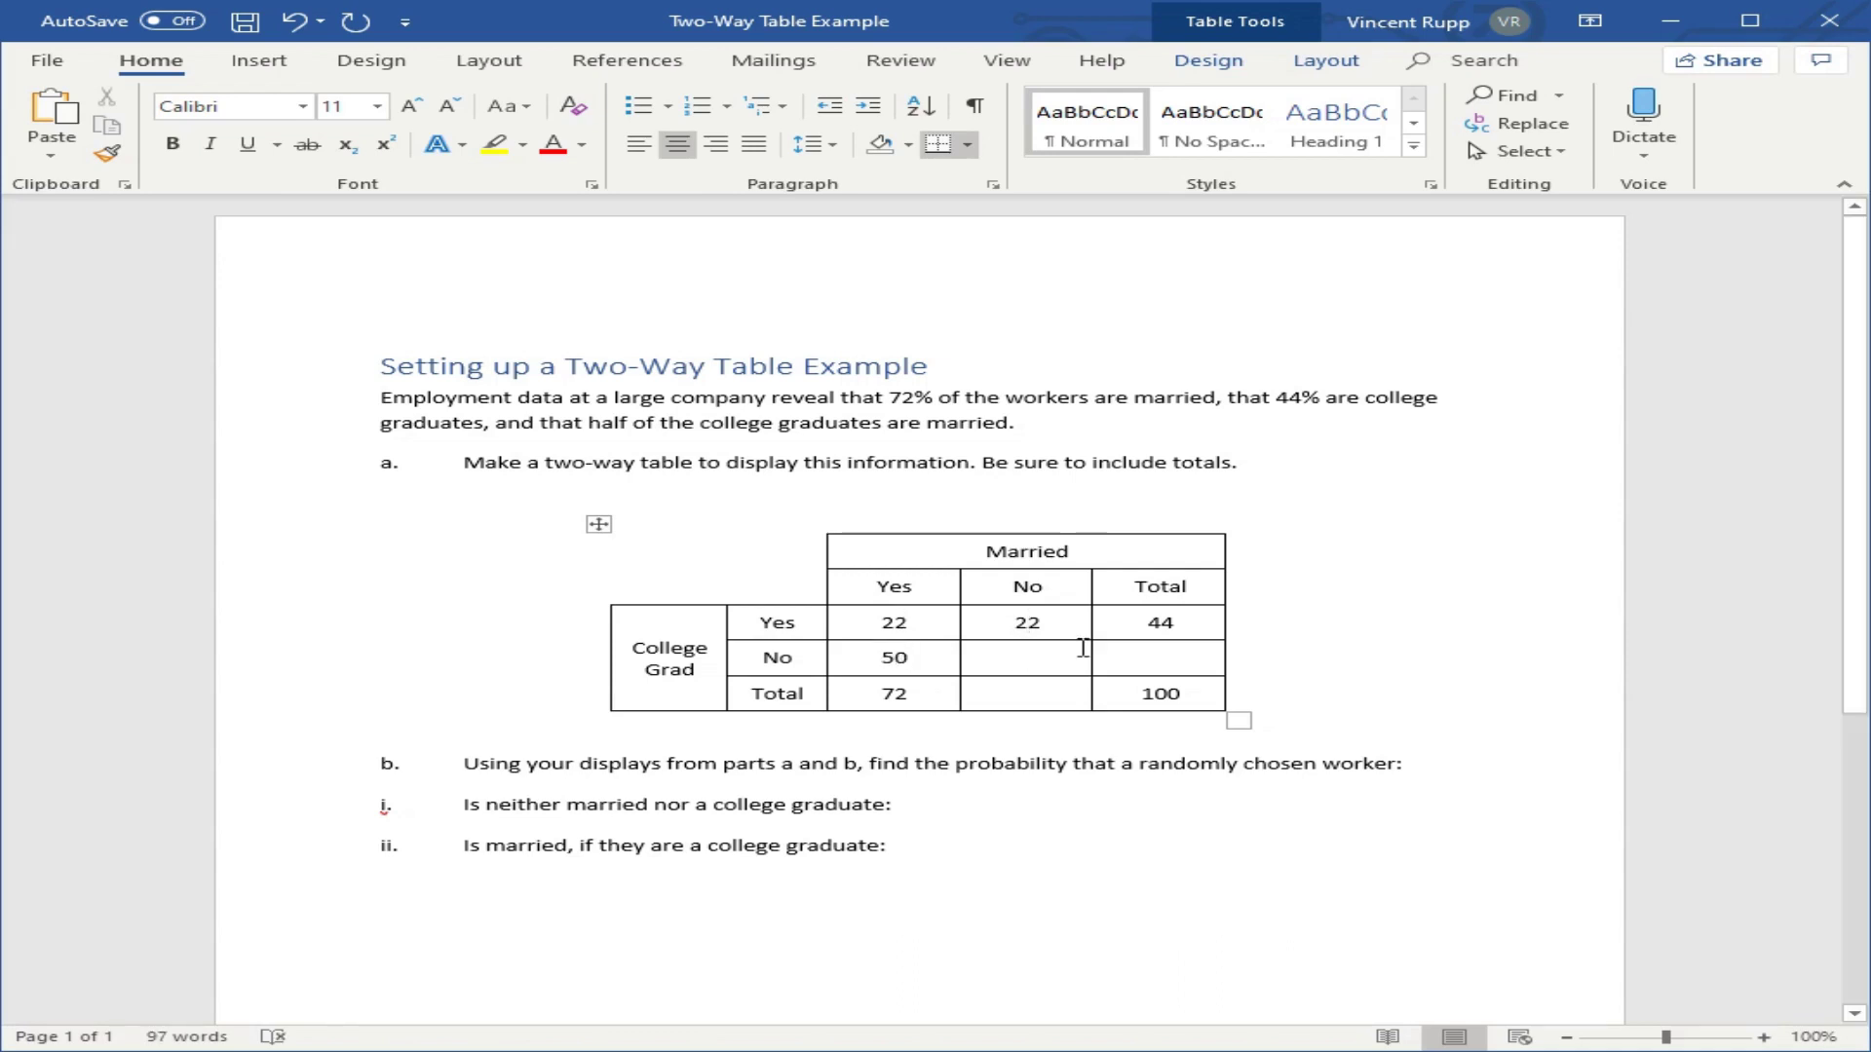
click(1053, 694)
text(28)
click(1157, 660)
text(56)
click(1072, 622)
click(1041, 658)
text(6)
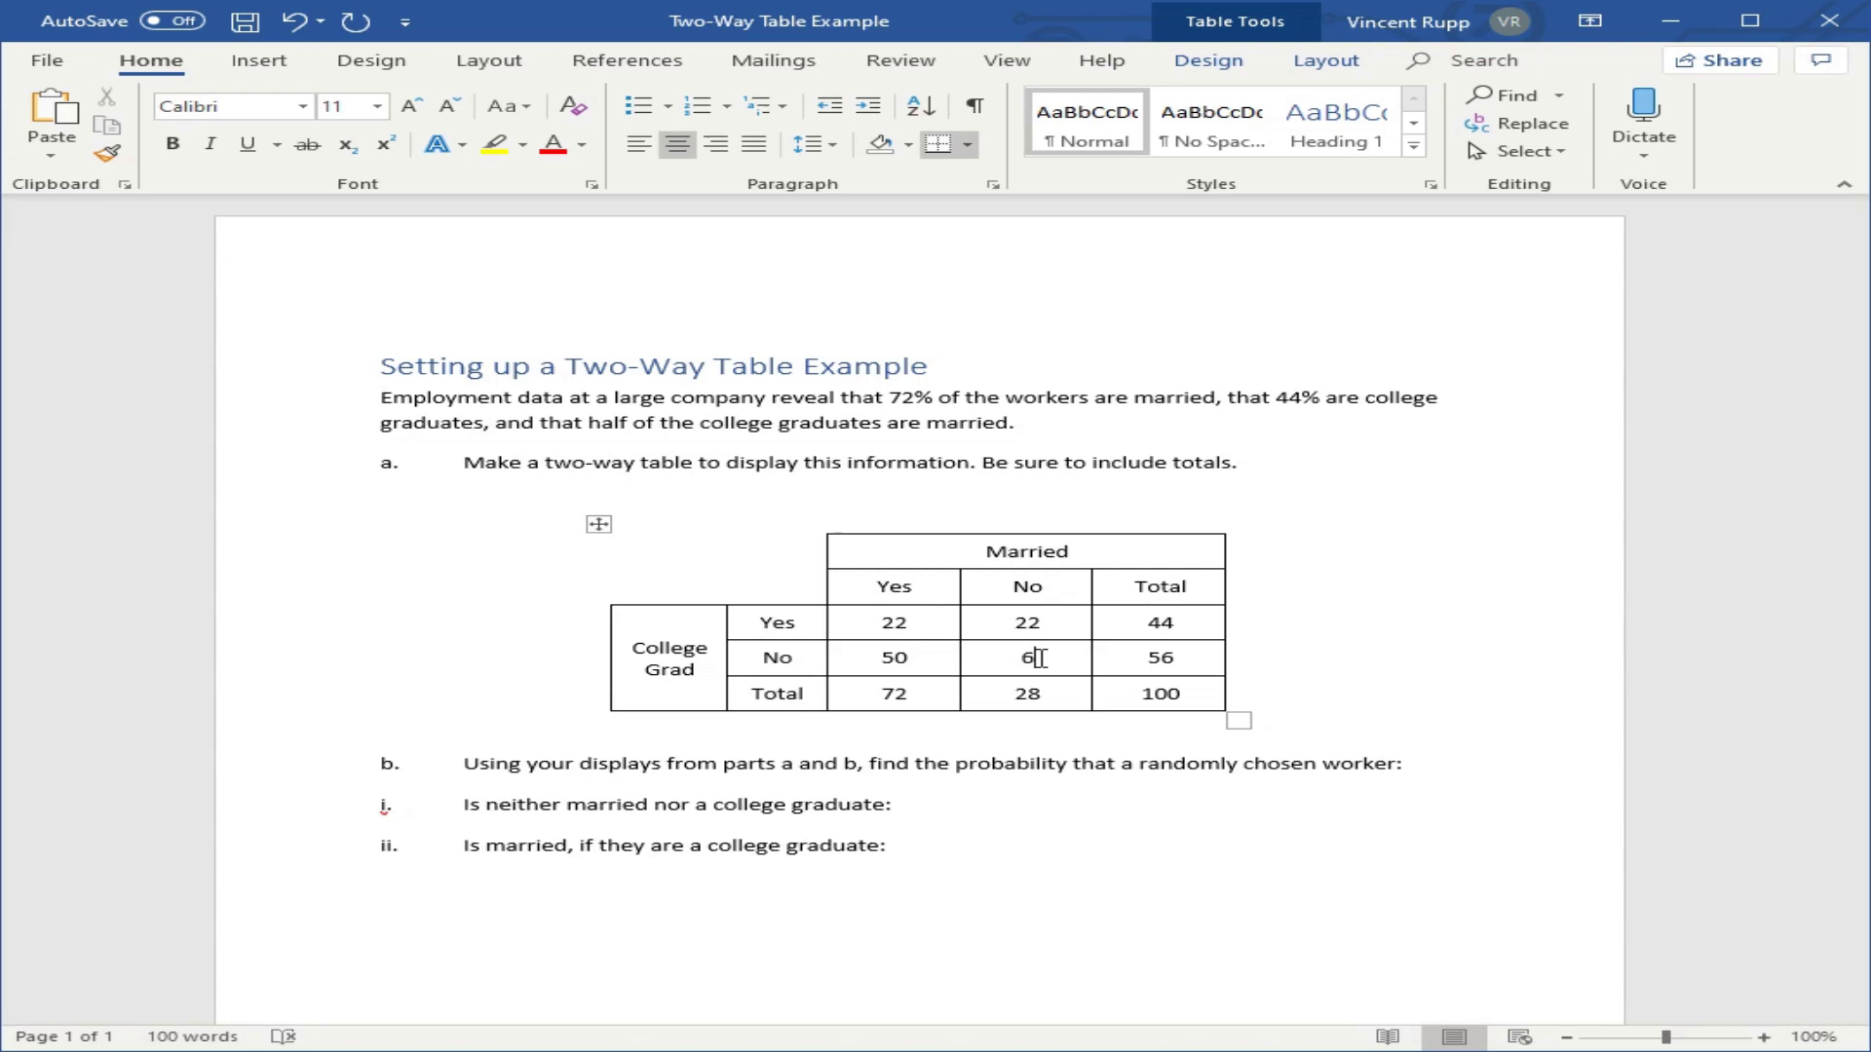
click(1181, 656)
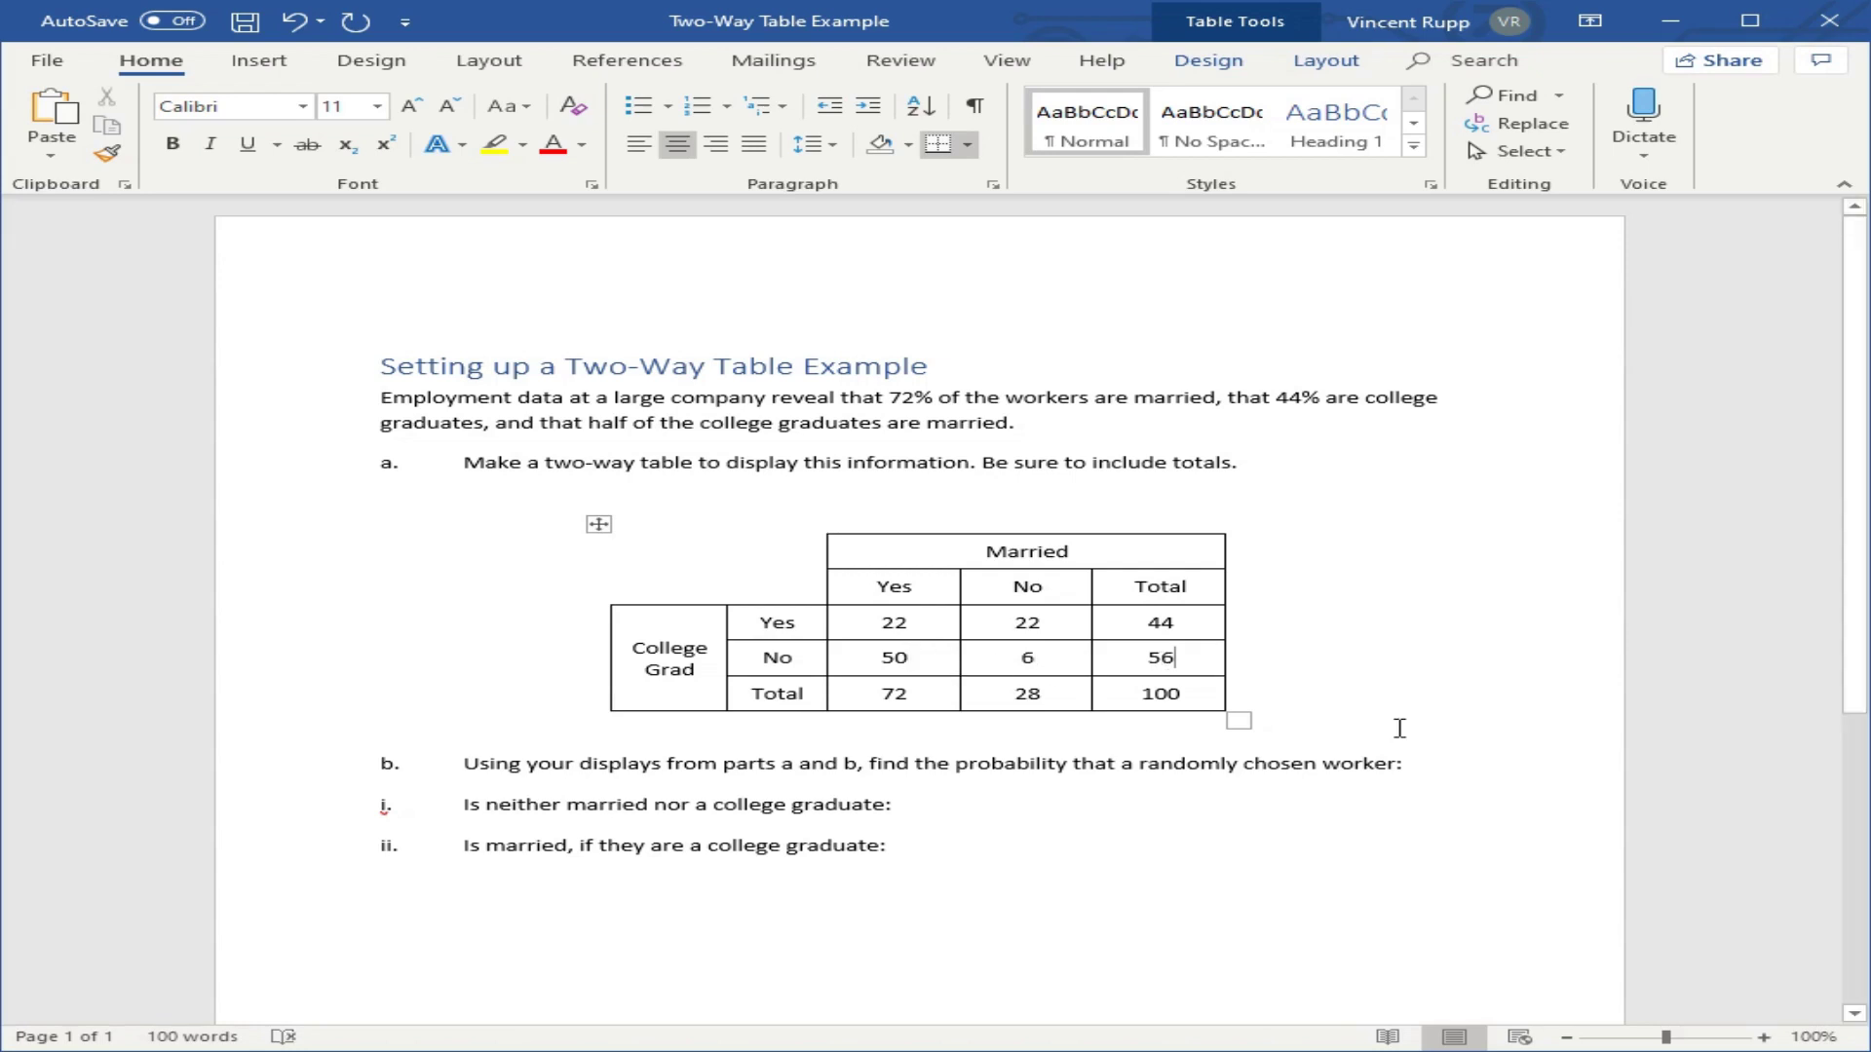
Type 6% on line i, taken from the No/No cell of the table.
scroll(1399, 727, down, 5)
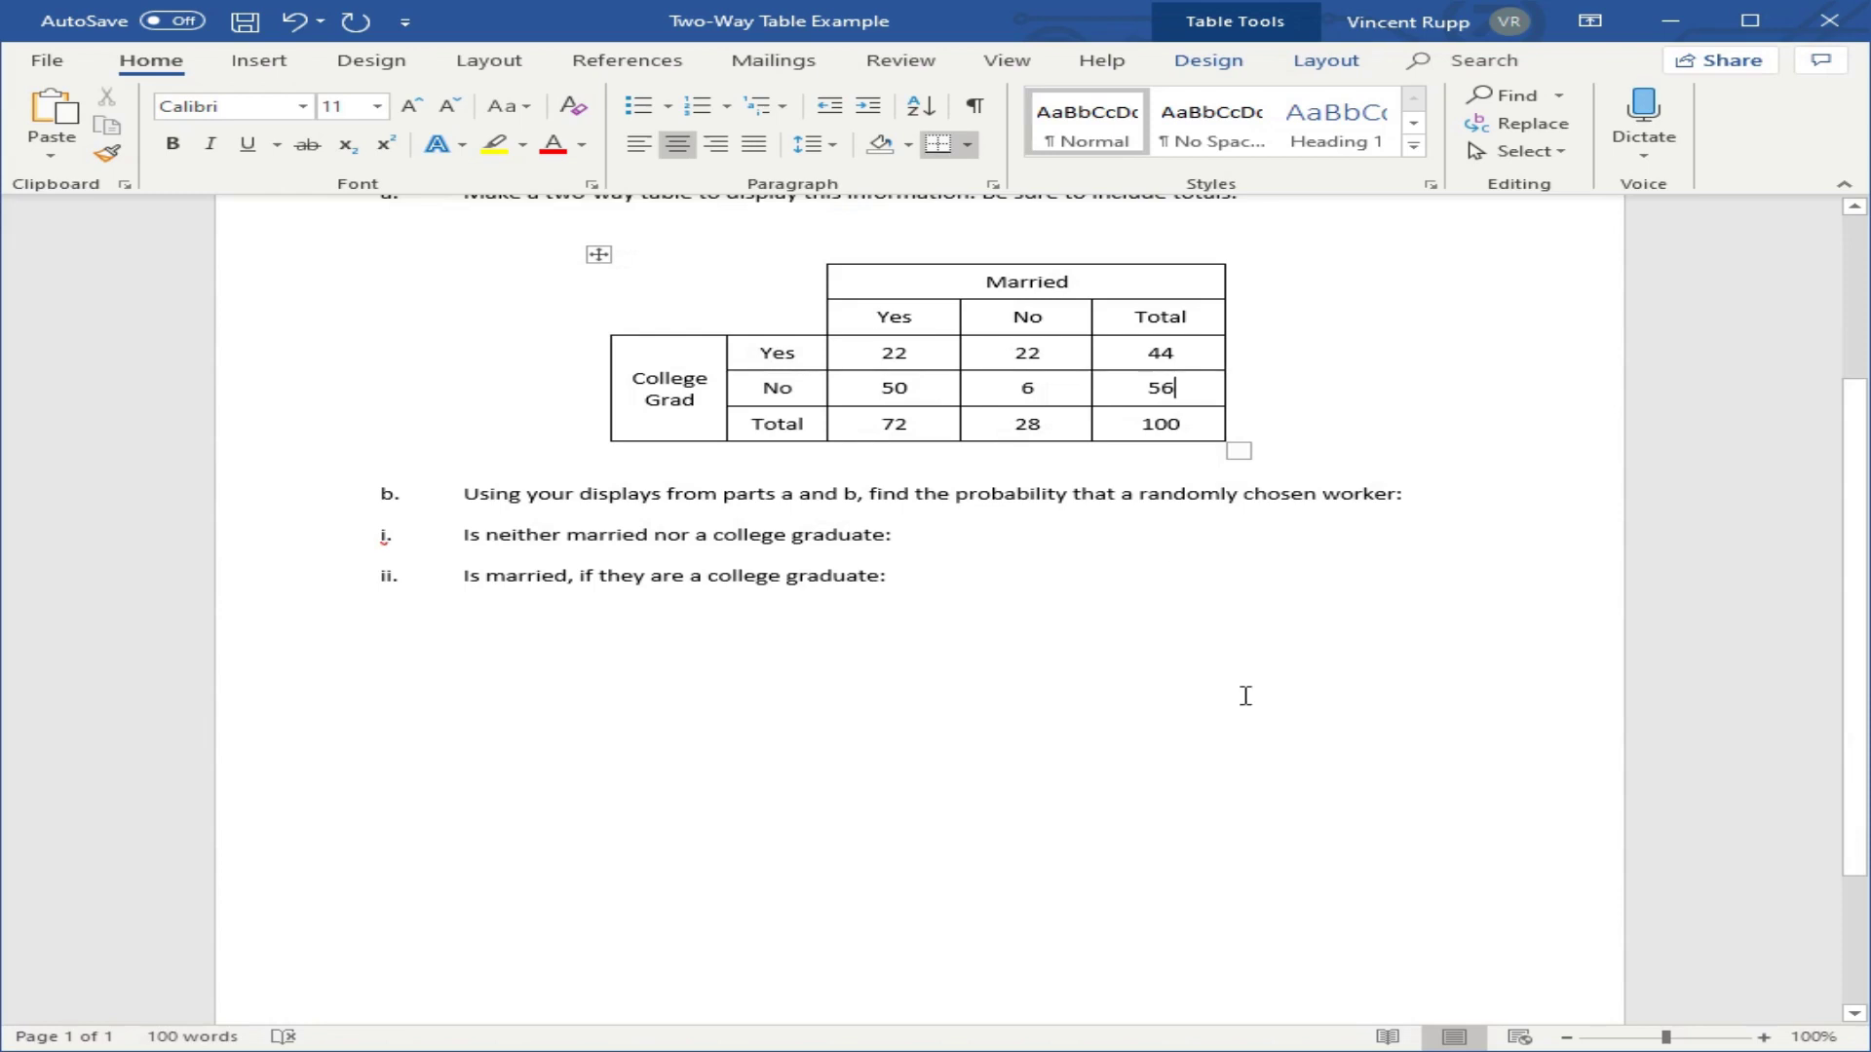
scroll(1245, 695, up, 3)
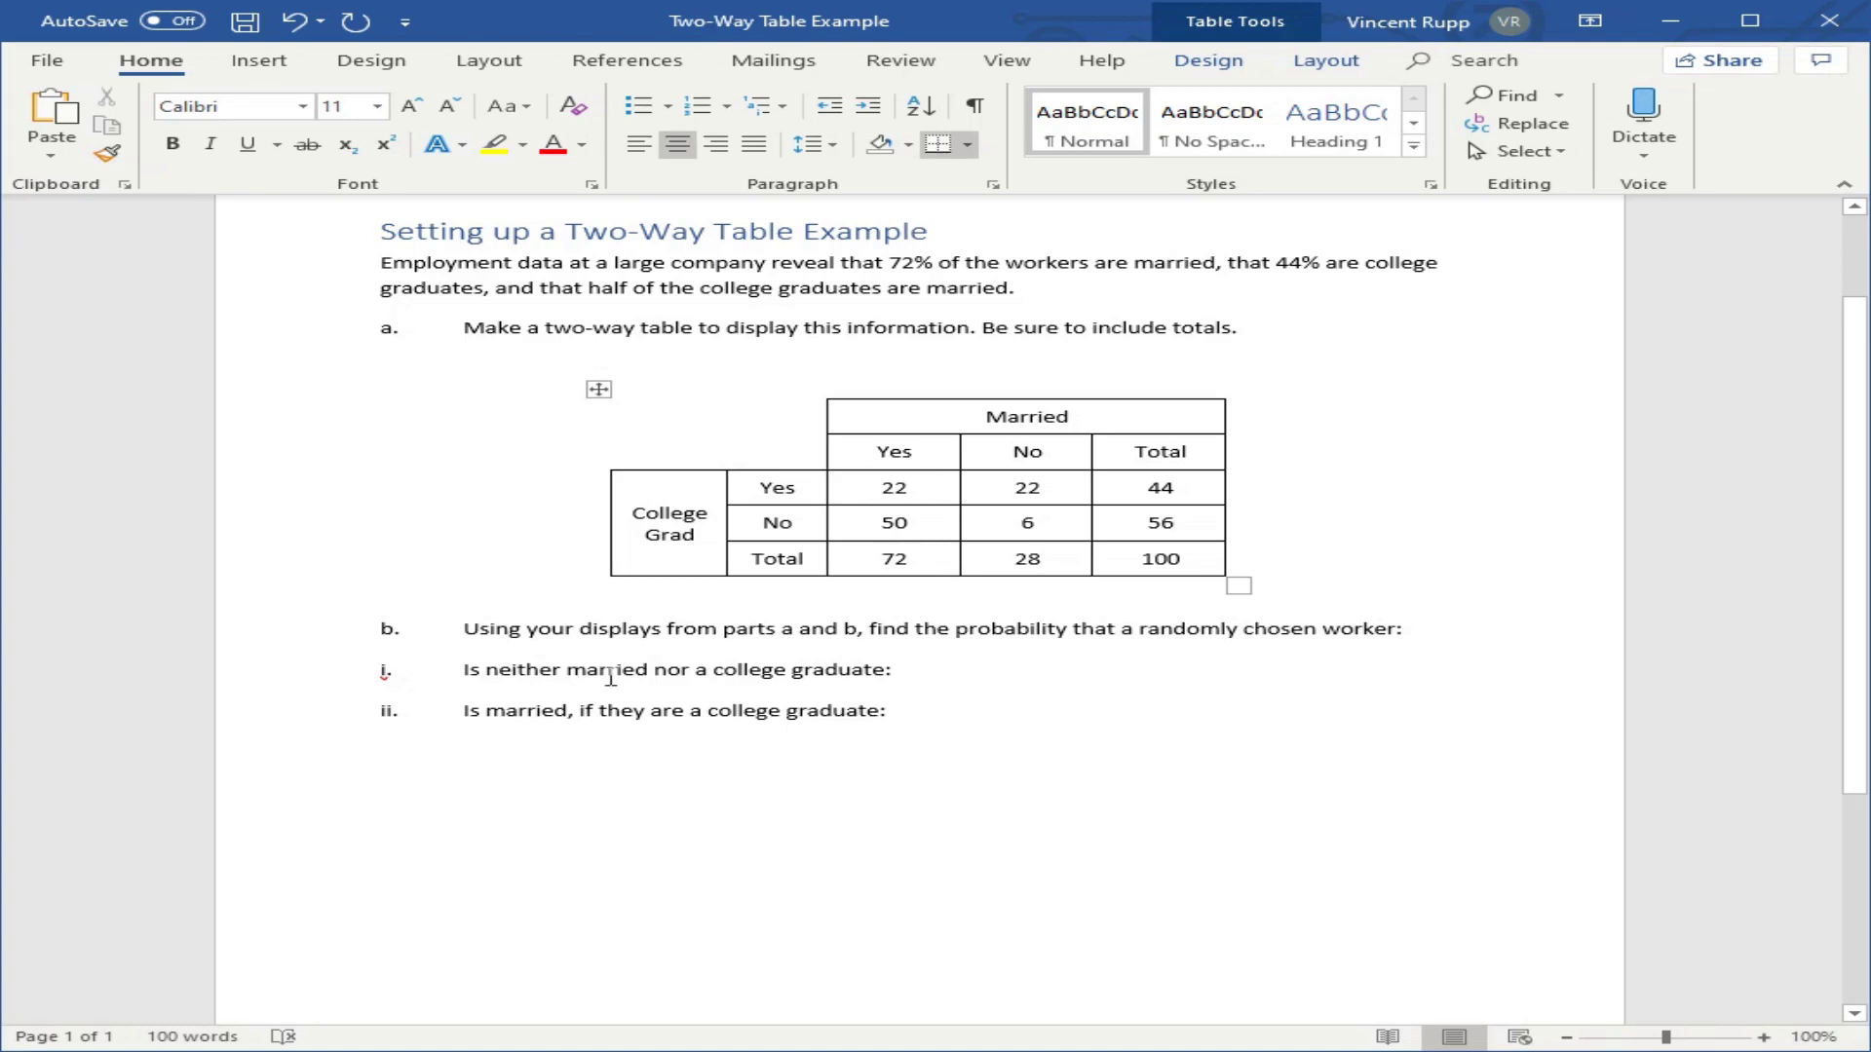
click(1182, 669)
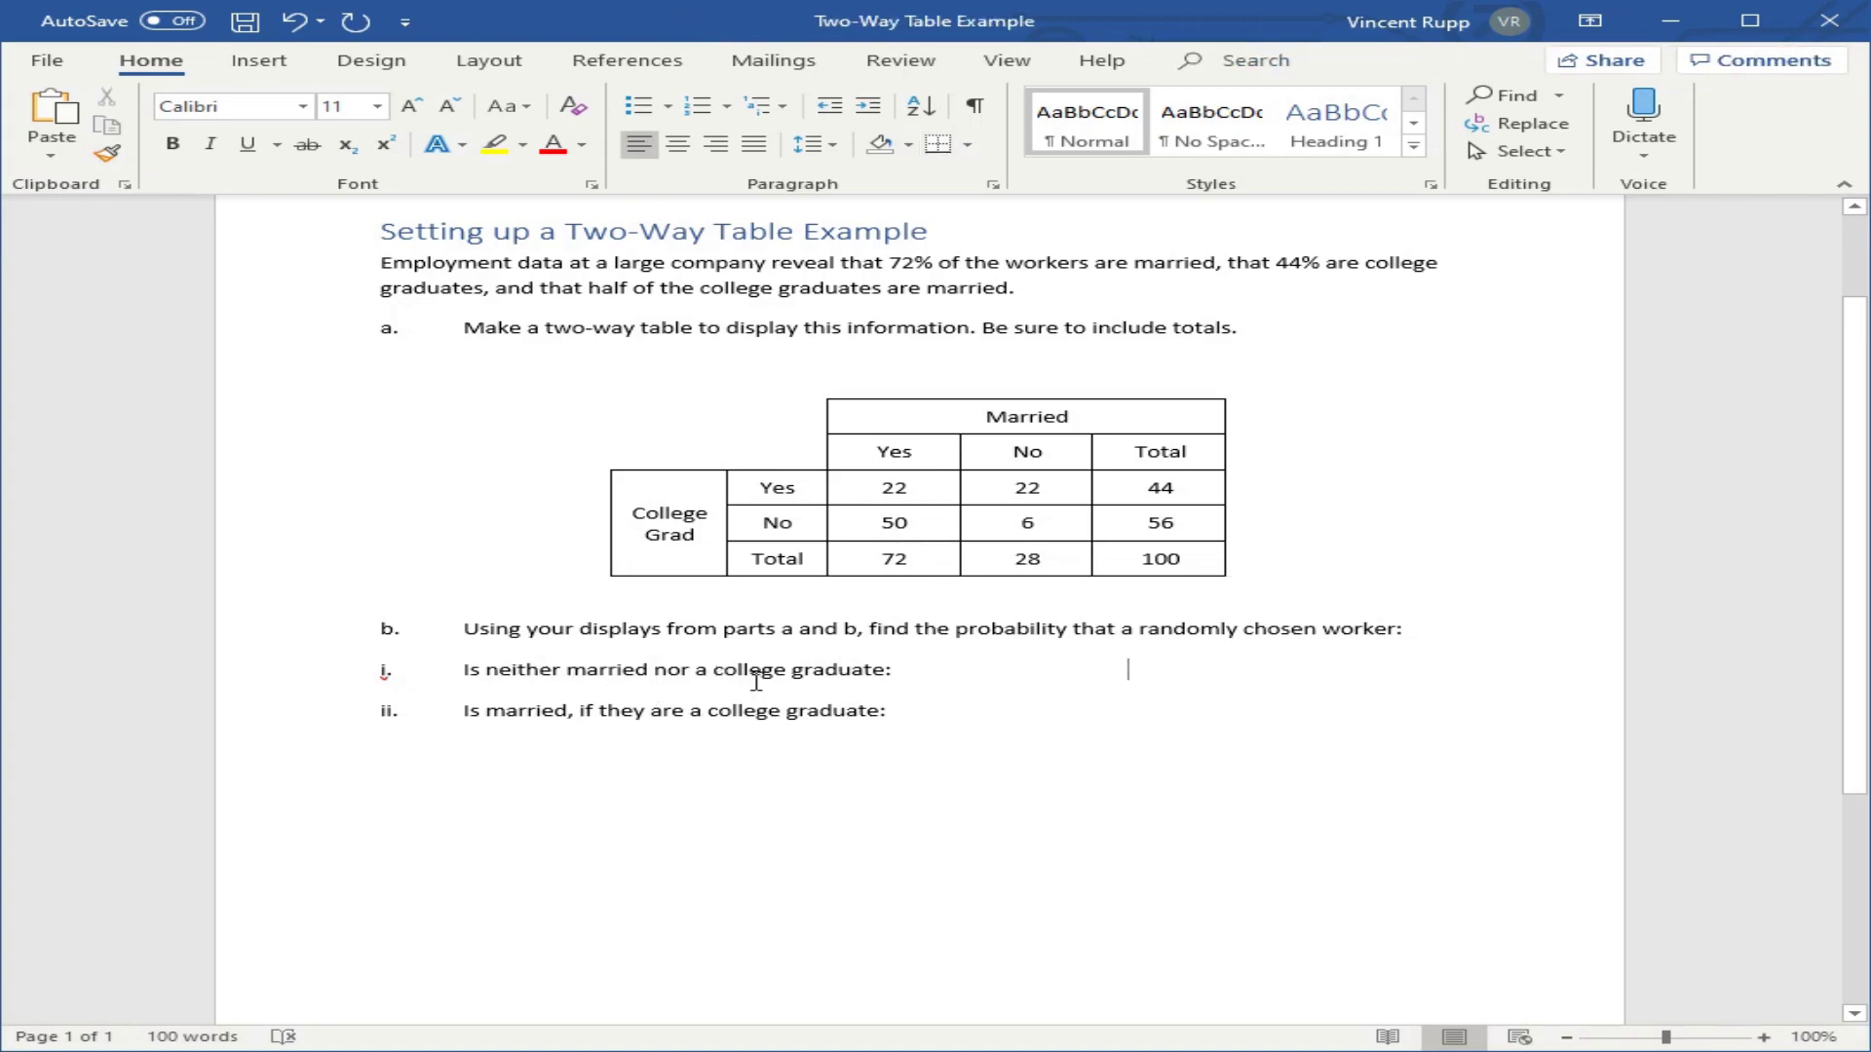
click(1036, 529)
click(1128, 670)
text(6%)
click(1221, 703)
drag(883, 486, 1153, 490)
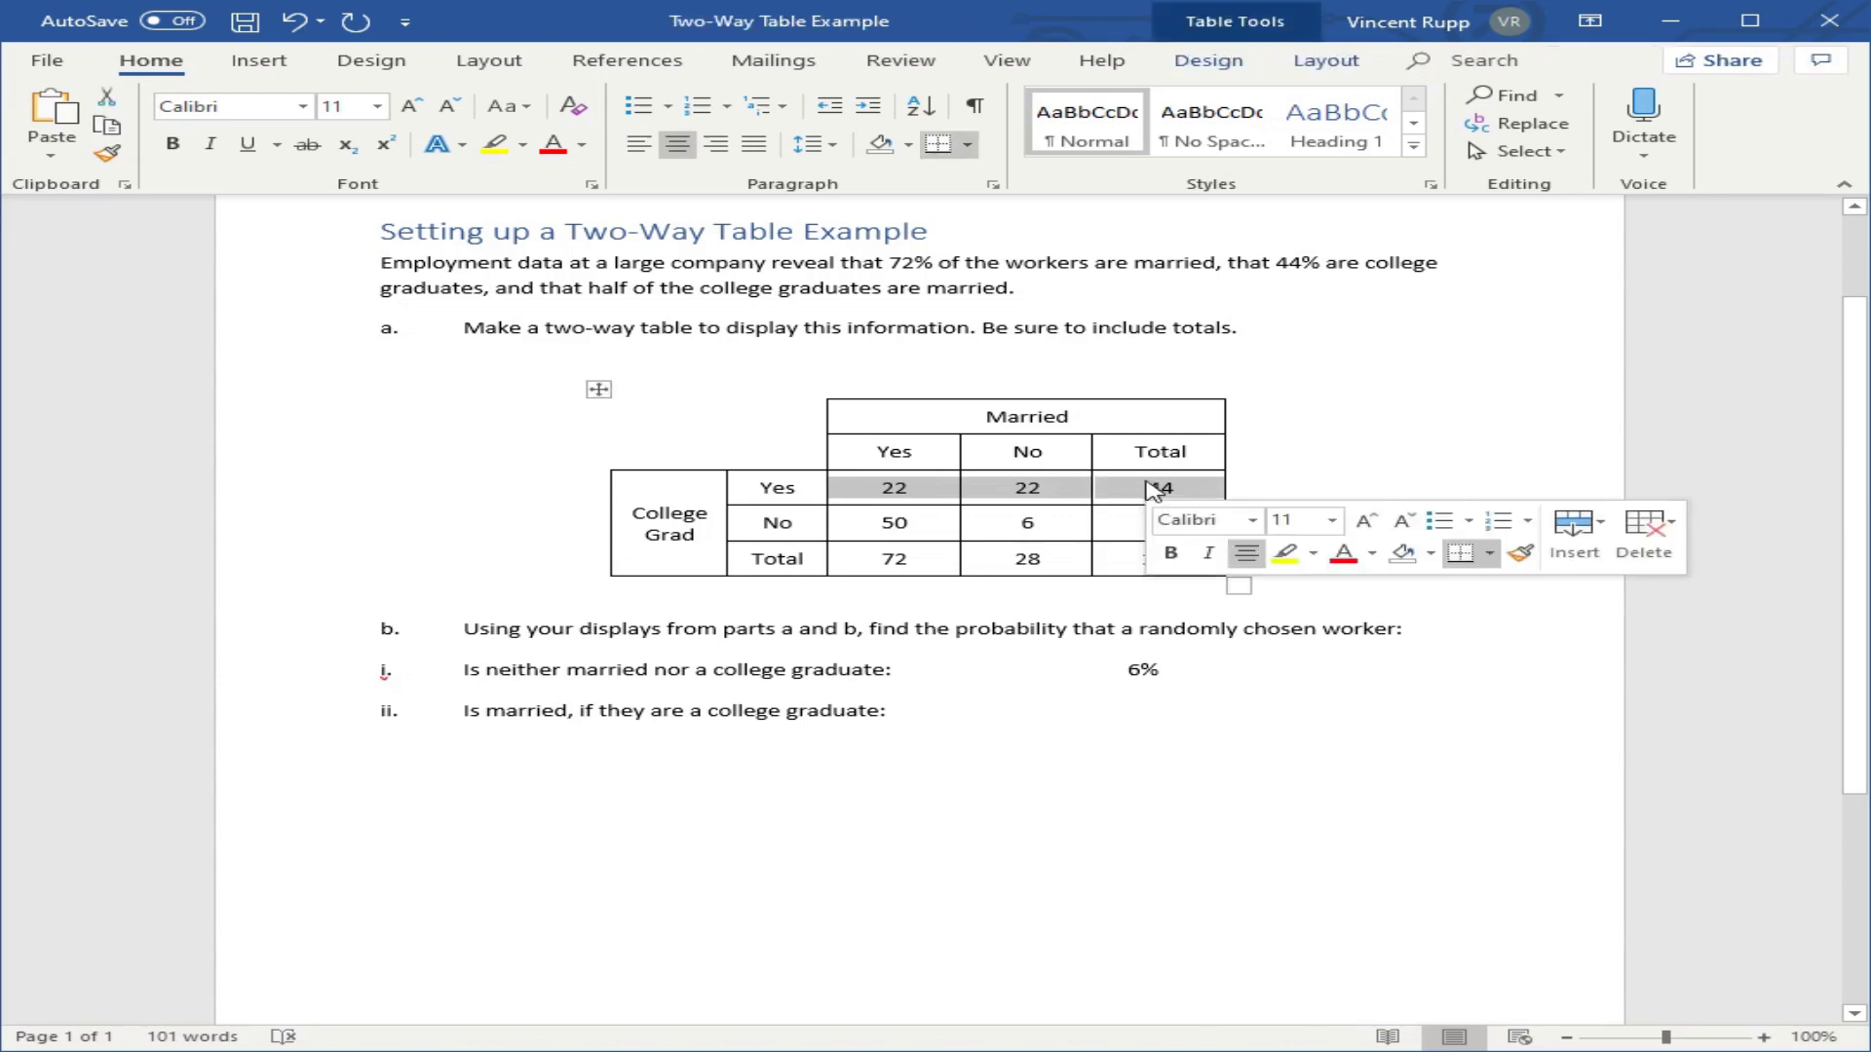
Type '22/44 = 0.50 or 50%' on line ii, using the 44 graduate total.
click(1173, 712)
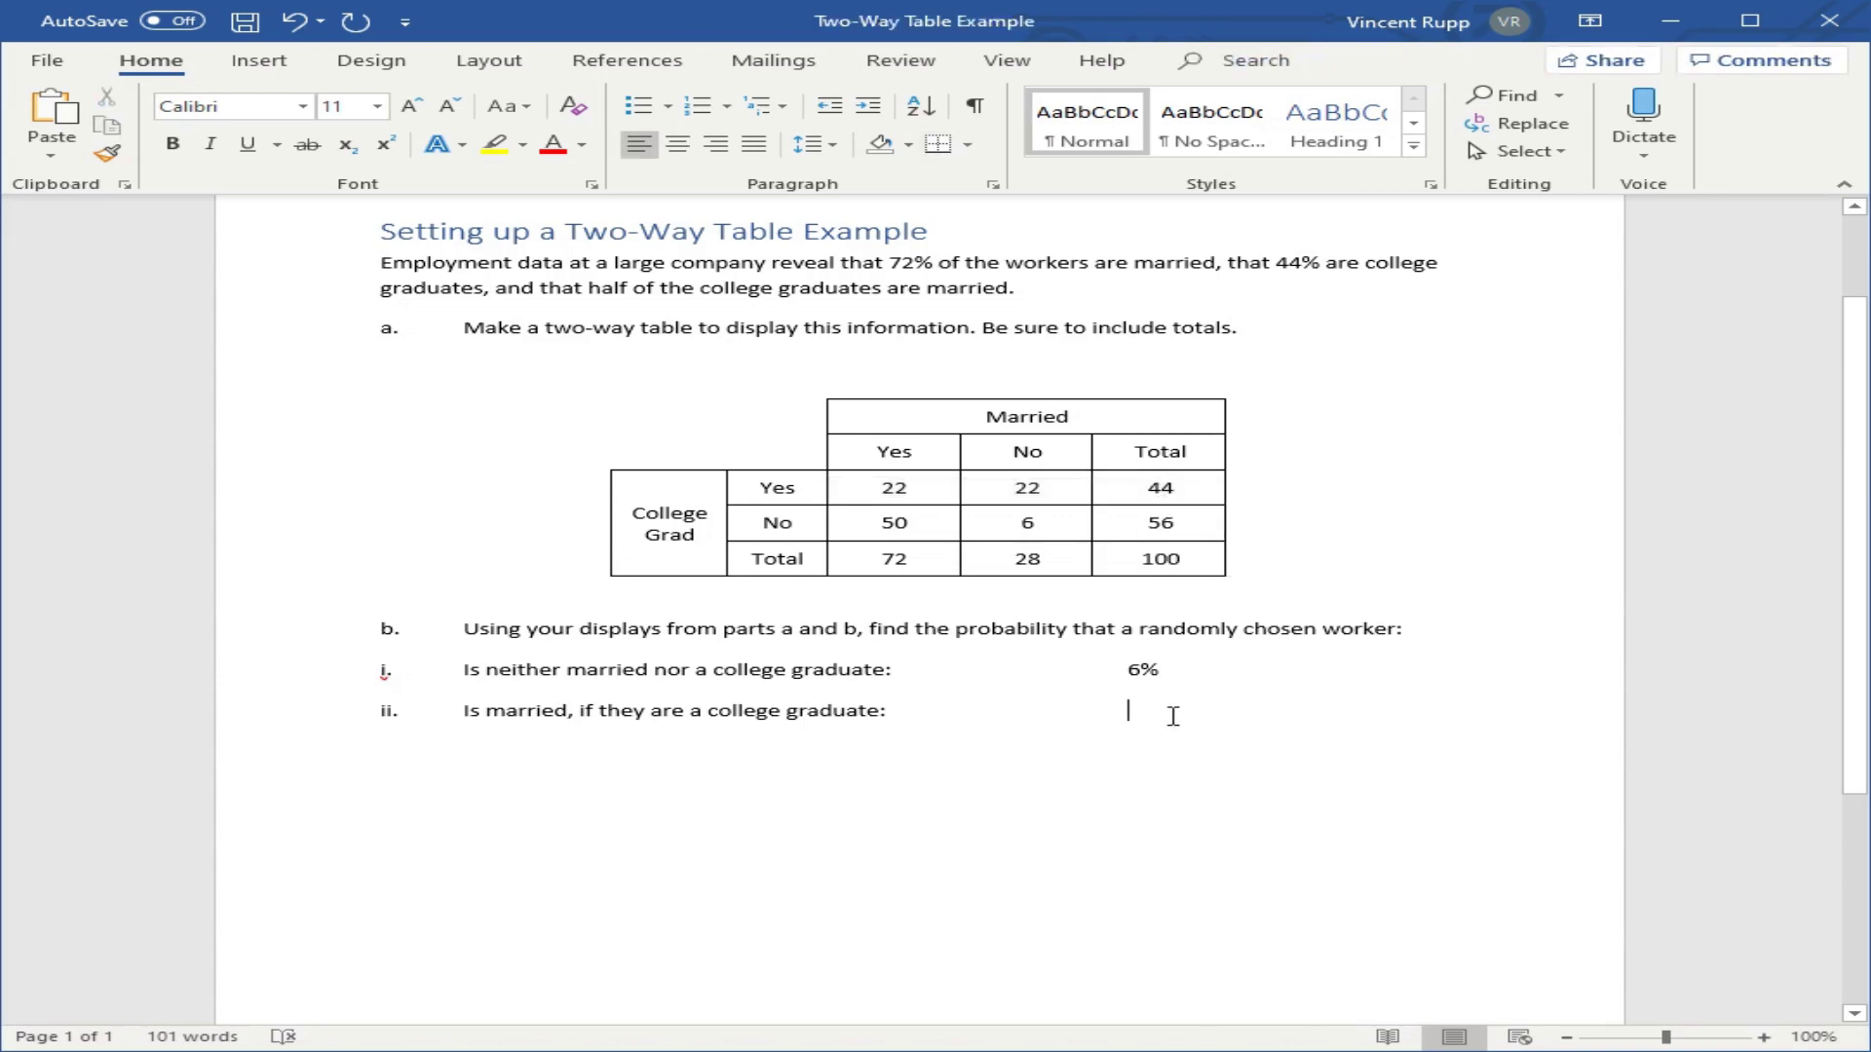
double_click(1160, 487)
click(1078, 708)
text(22/44 )
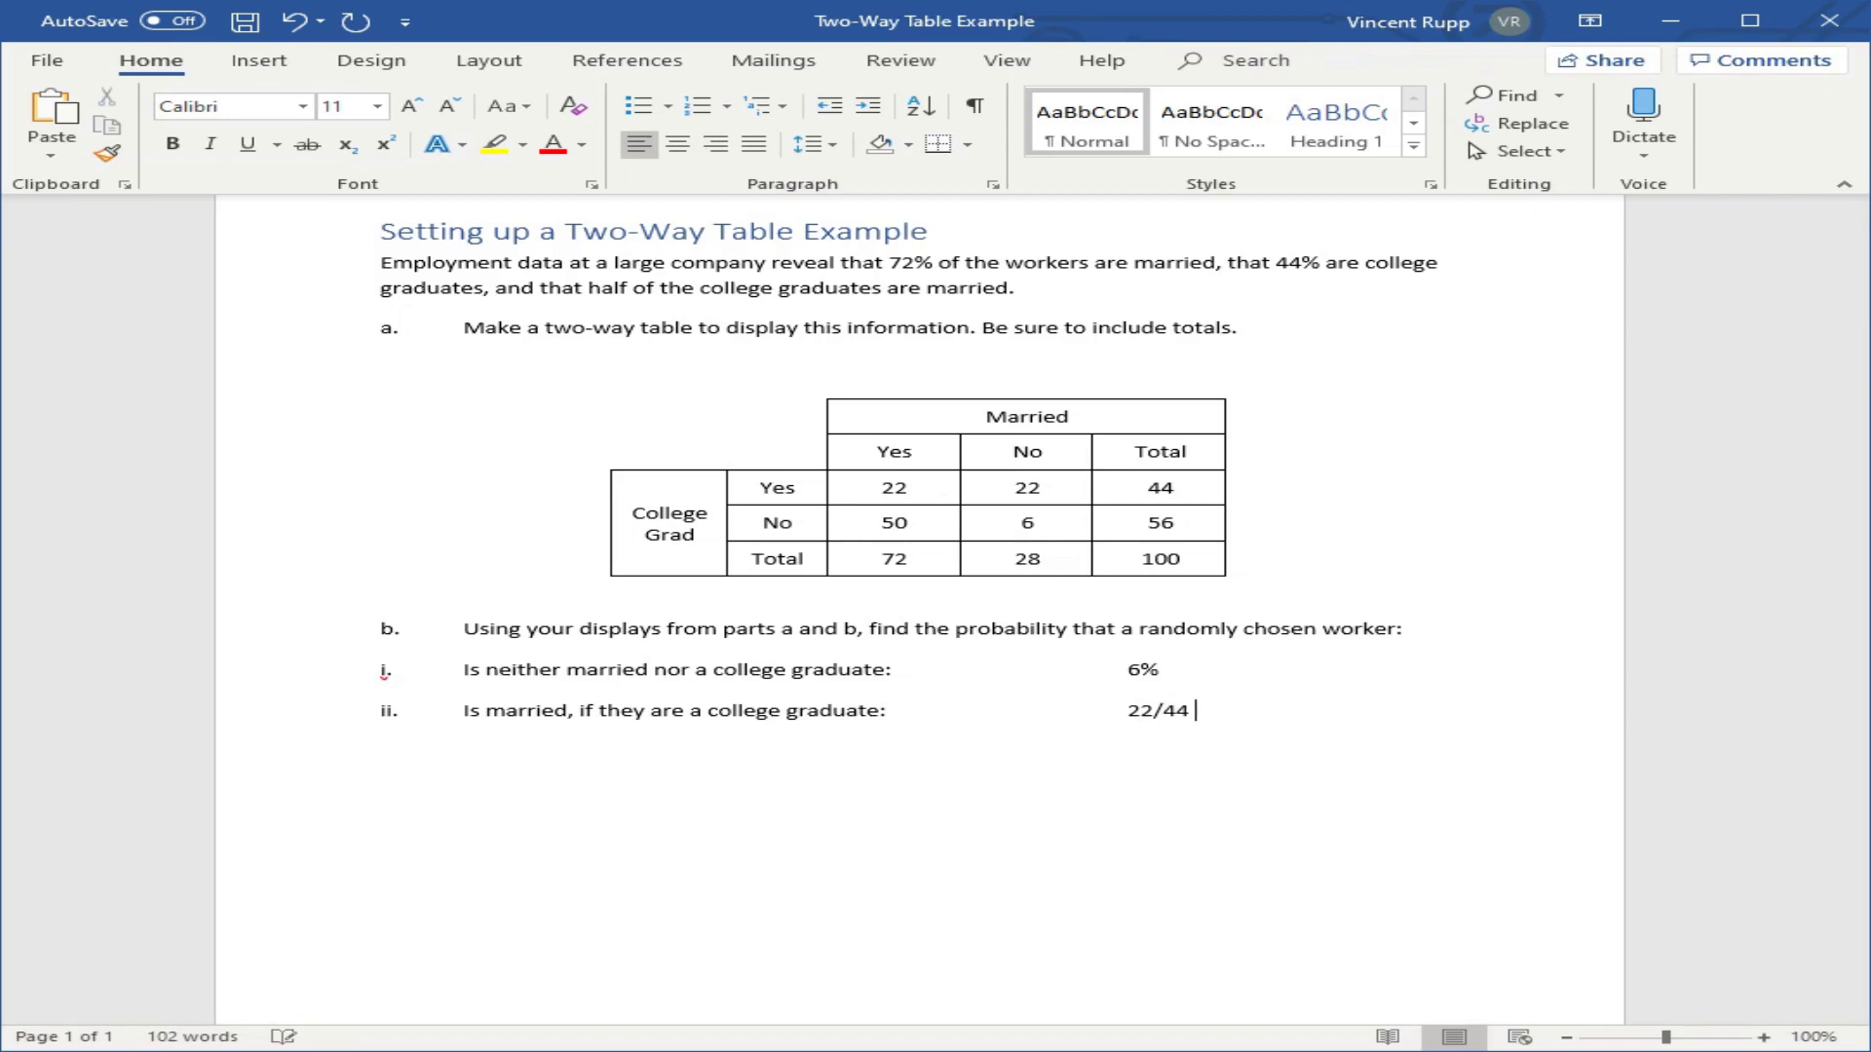
text(= 0.50 or 50%)
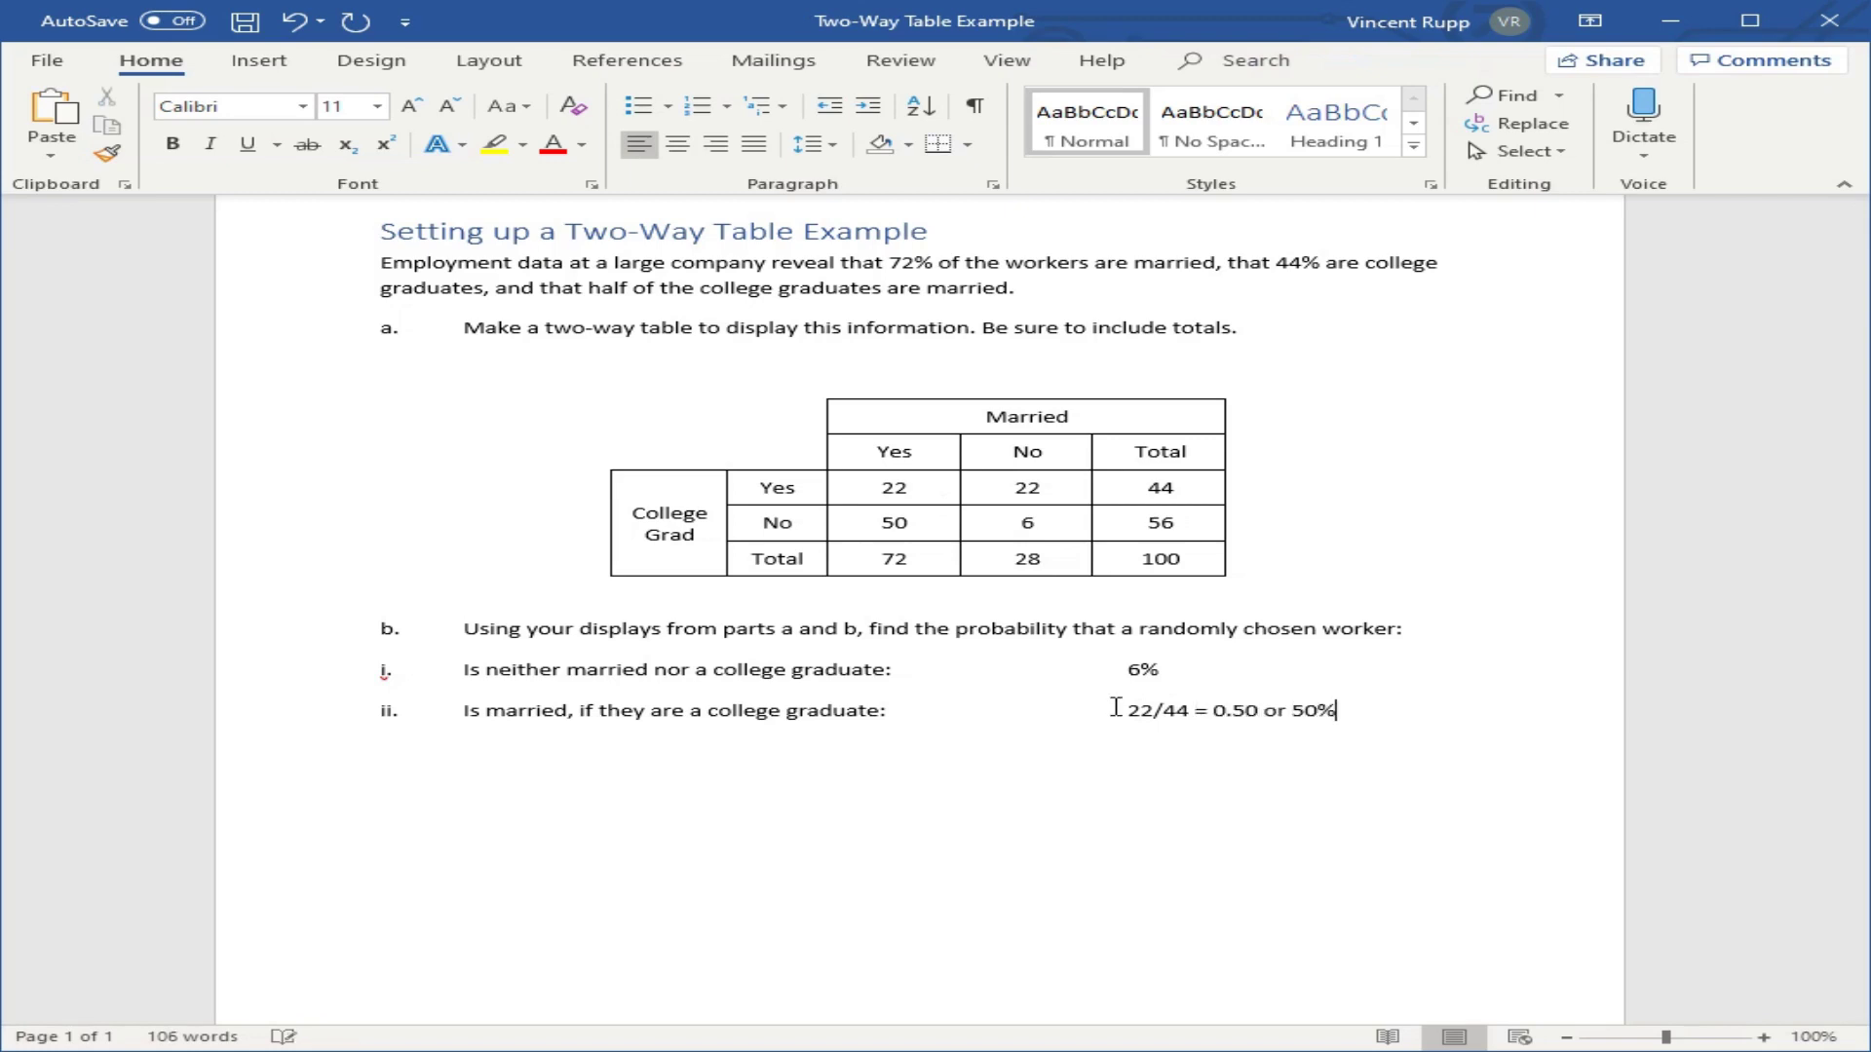